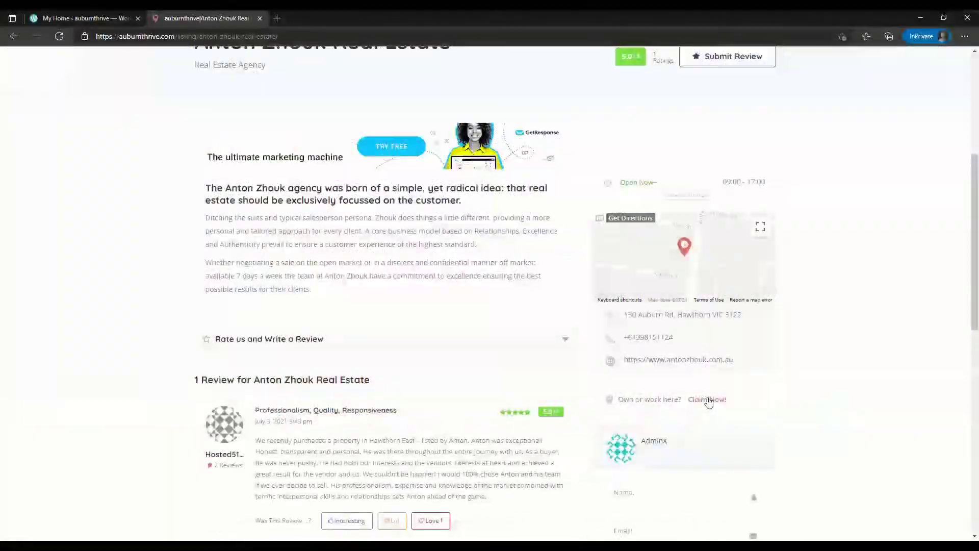
Open a featured listing's Claim Now window to see its plan choices for claiming the business
left_click(705, 399)
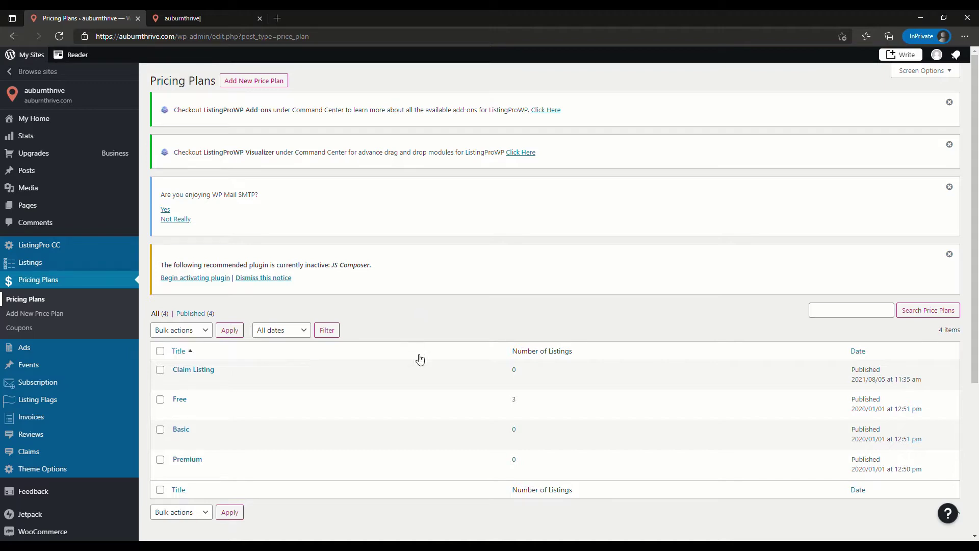
Edit the Free plan, check its Plan For type, update it and return to Pricing Plans
mouse_move(182, 417)
left_click(178, 416)
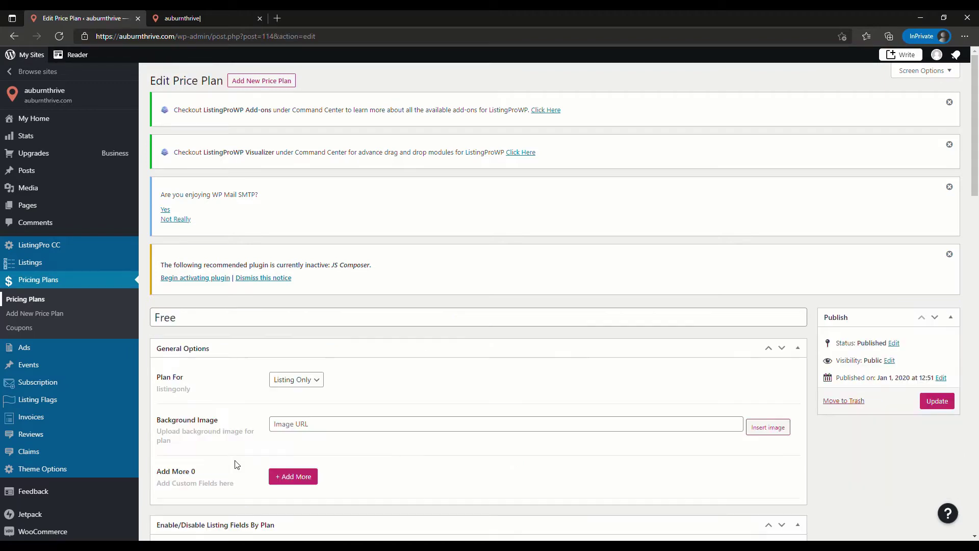
scroll(466, 367, "down", 2)
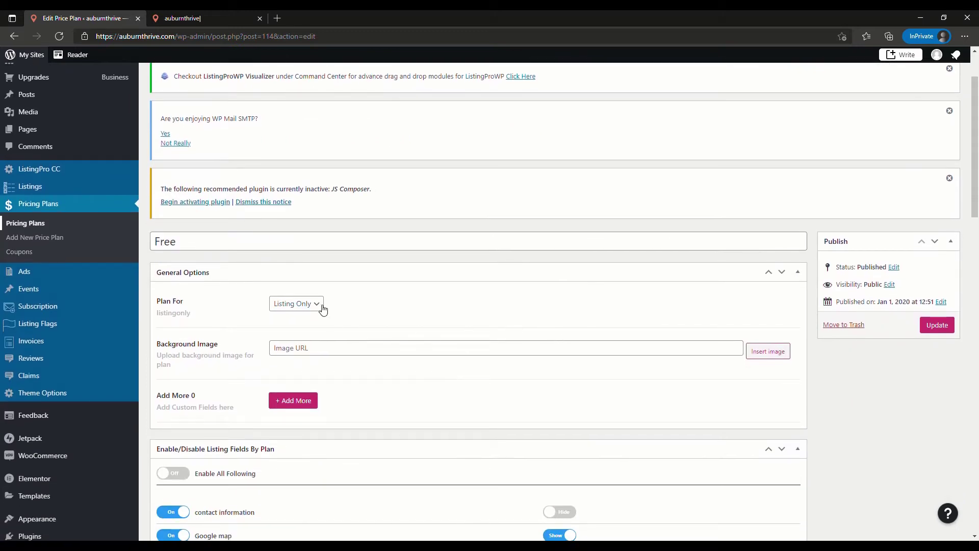
left_click(321, 306)
left_click(936, 327)
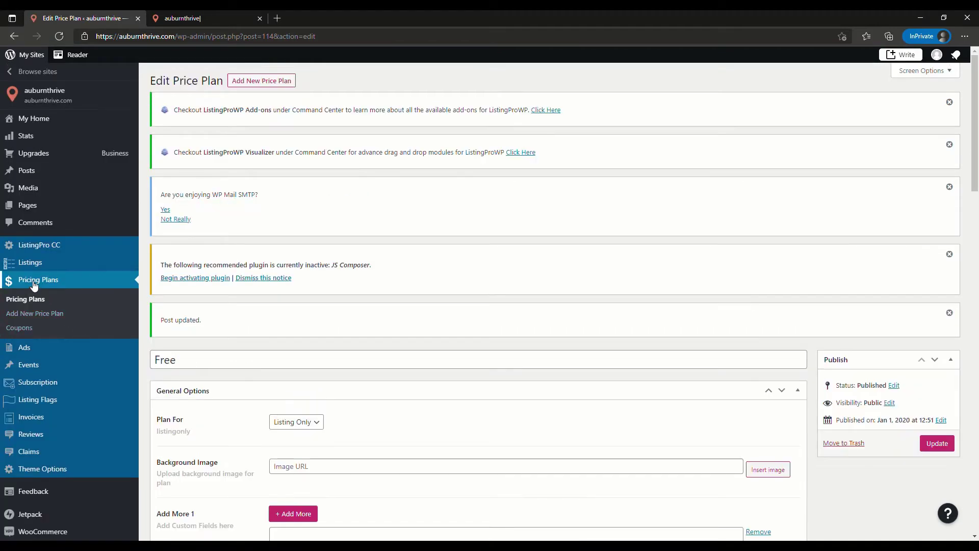
left_click(34, 286)
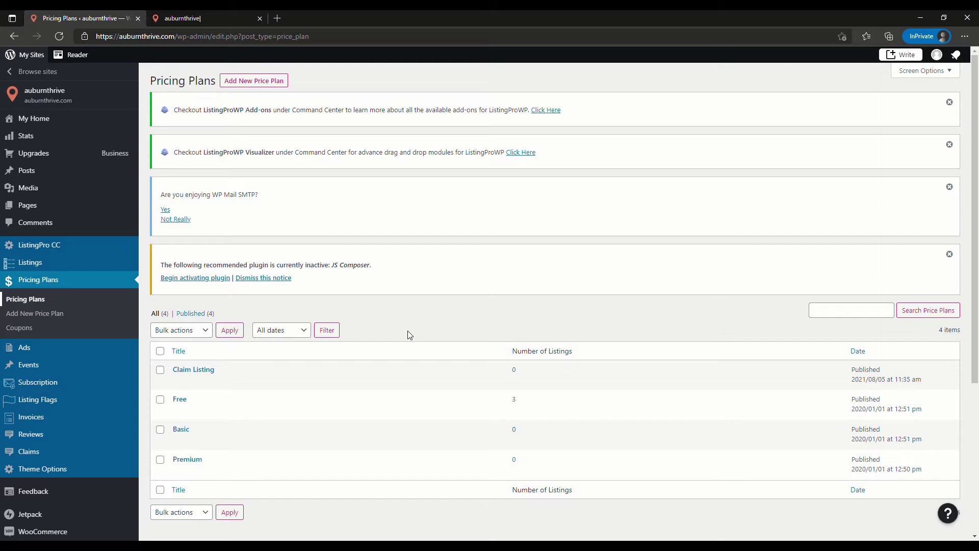
Review the Claim Listing plan's enabled listing fields, Claim Only type and price of 46
left_click(180, 381)
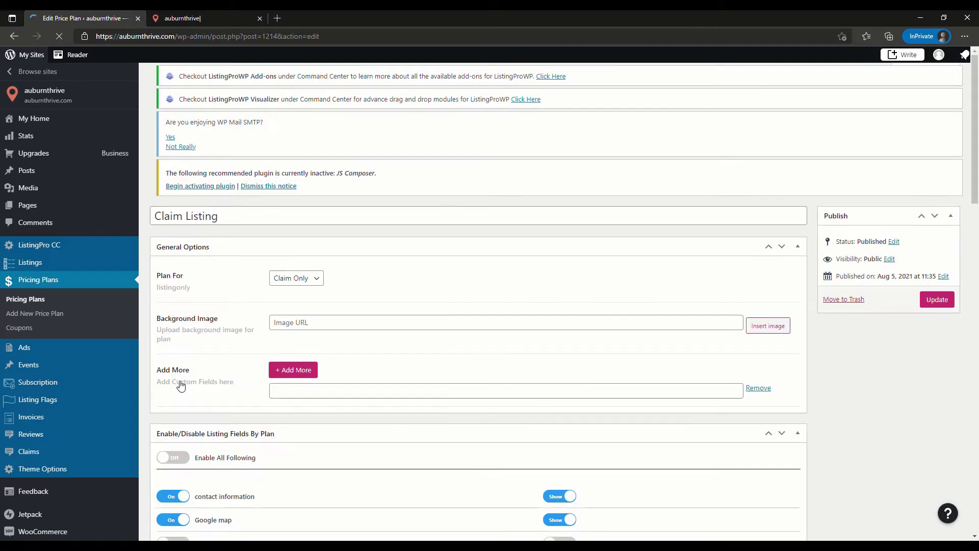
scroll(480, 347, "down", 2)
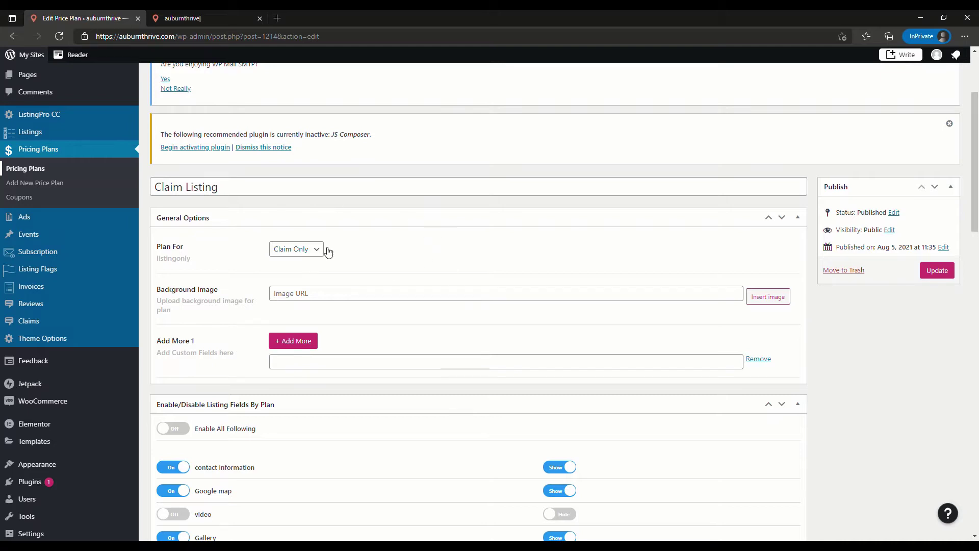
scroll(387, 416, "down", 1)
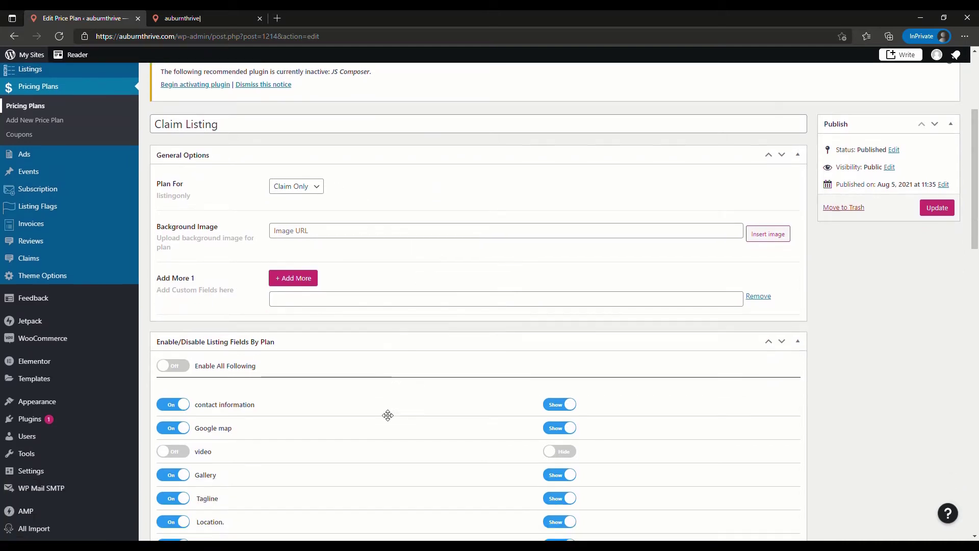
scroll(388, 415, "down", 2)
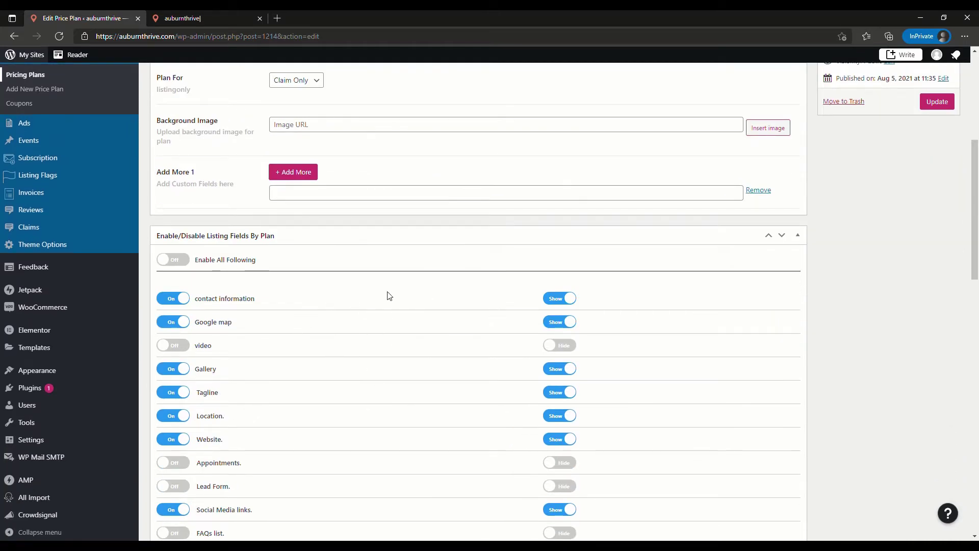
scroll(398, 377, "down", 2)
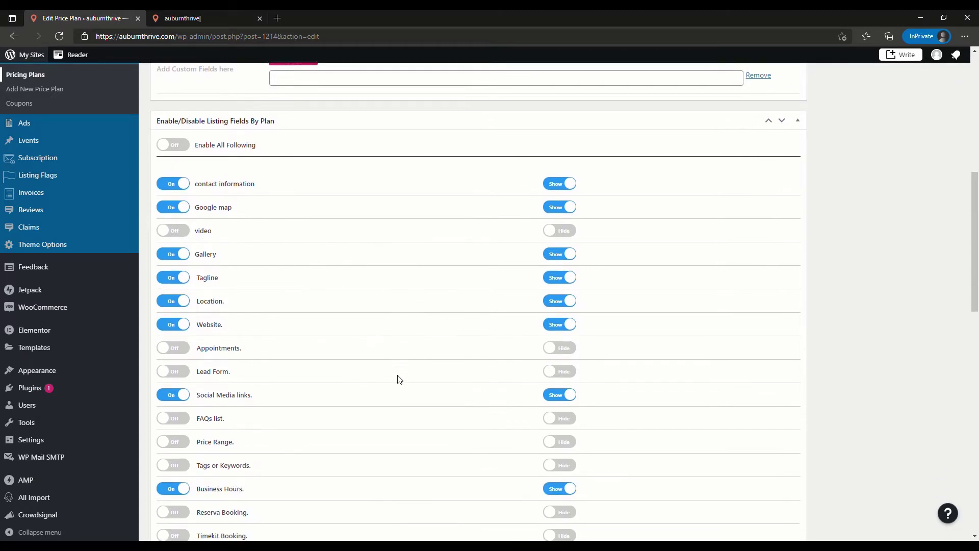
scroll(393, 383, "down", 15)
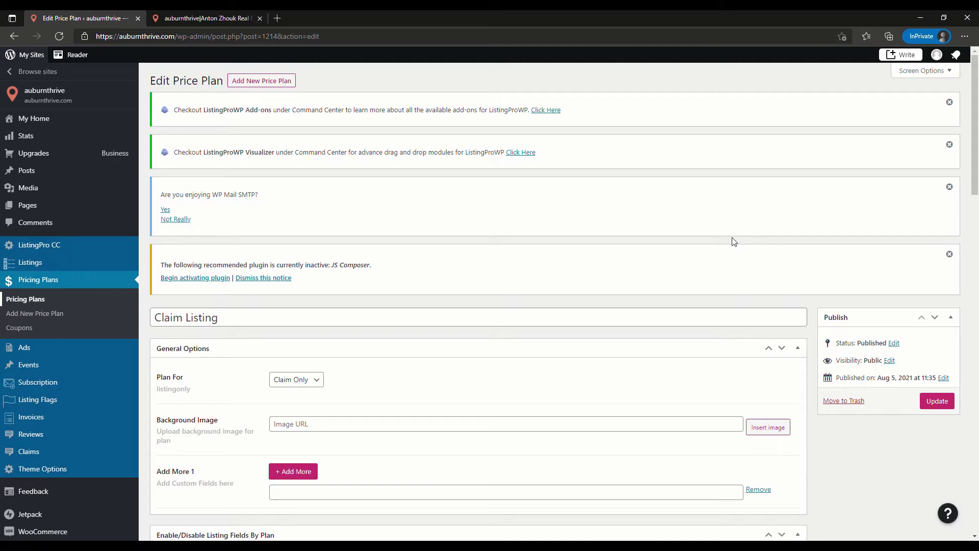
Start a Claim Only plan with all listing fields except Reserva Booking, Timekit Booking, Menu and Announcement
left_click(266, 82)
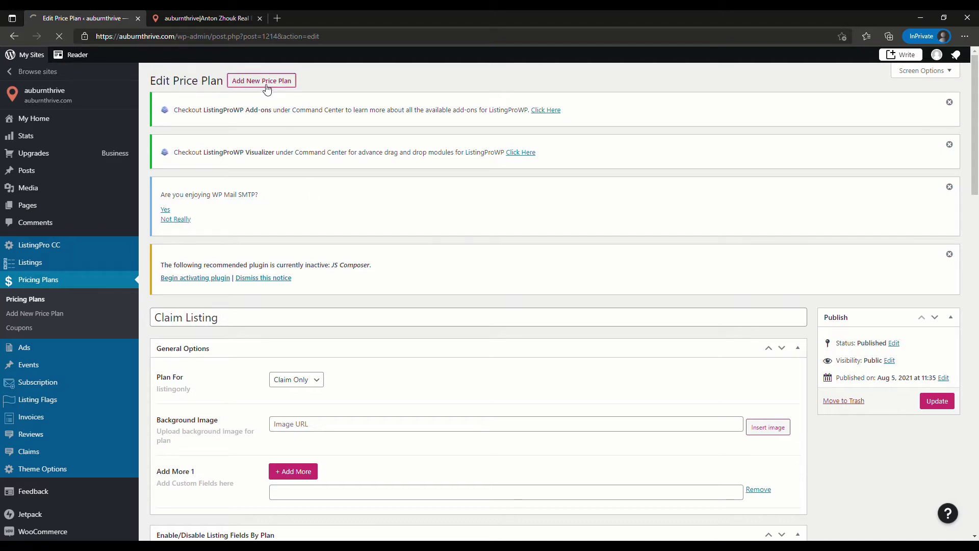
left_click(315, 382)
scroll(336, 365, "down", 6)
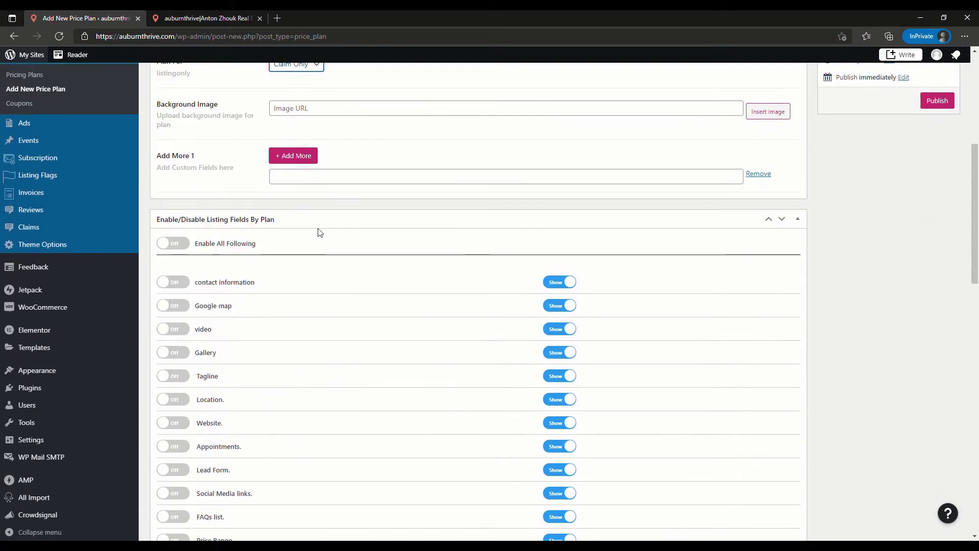
left_click(181, 243)
scroll(235, 306, "down", 5)
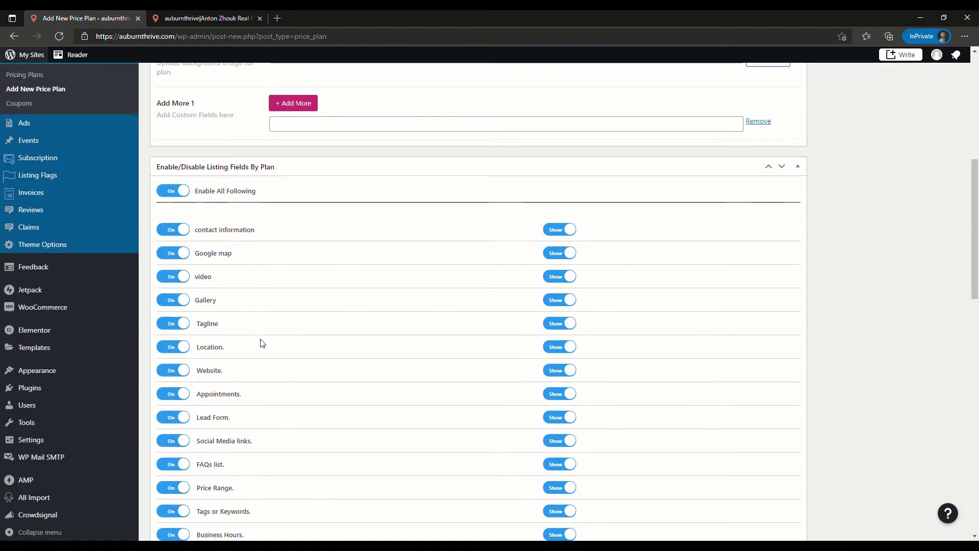
scroll(296, 426, "down", 3)
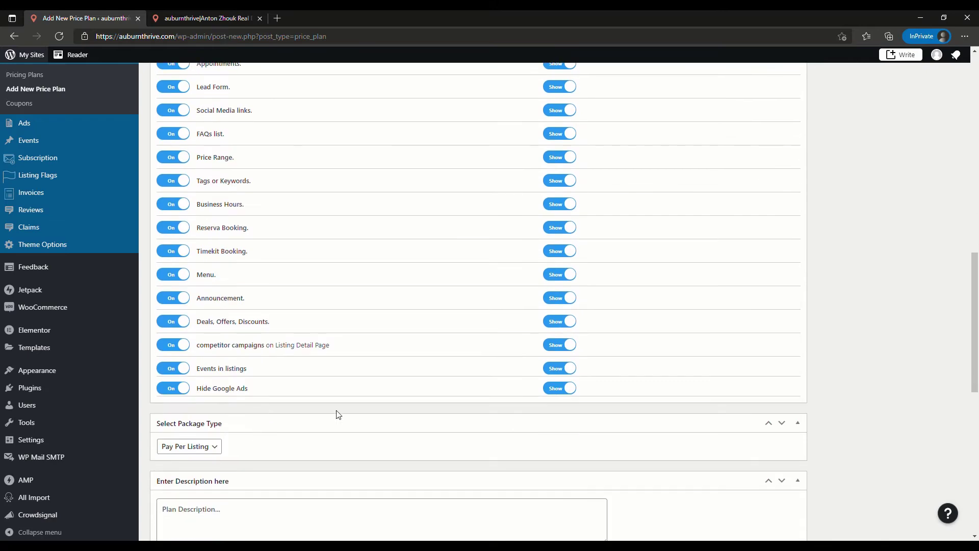
left_click(174, 388)
scroll(357, 367, "up", 2)
left_click(560, 346)
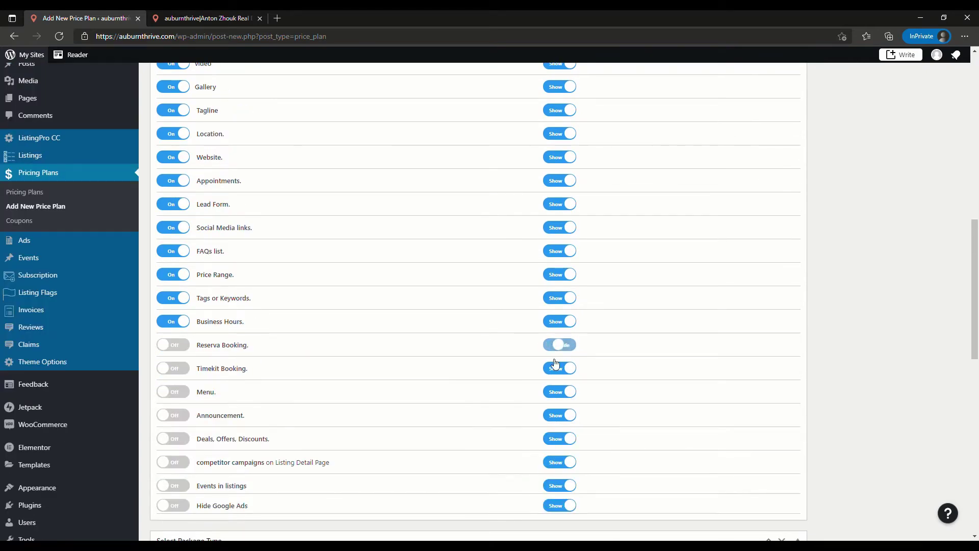
left_click(556, 368)
left_click(559, 392)
left_click(558, 415)
Paste the styled 'Everything from basic plan' feature line and publish the plan
scroll(327, 230, "up", 7)
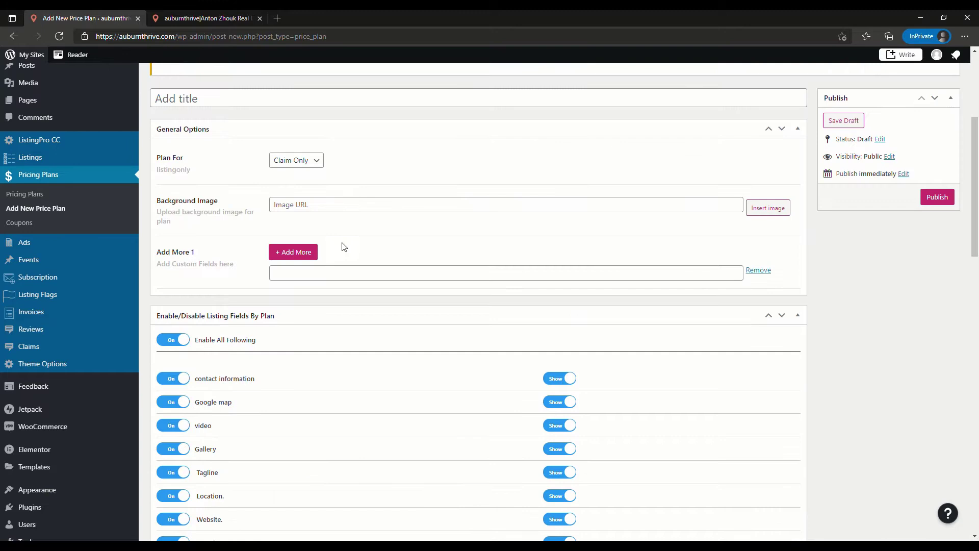
left_click(338, 276)
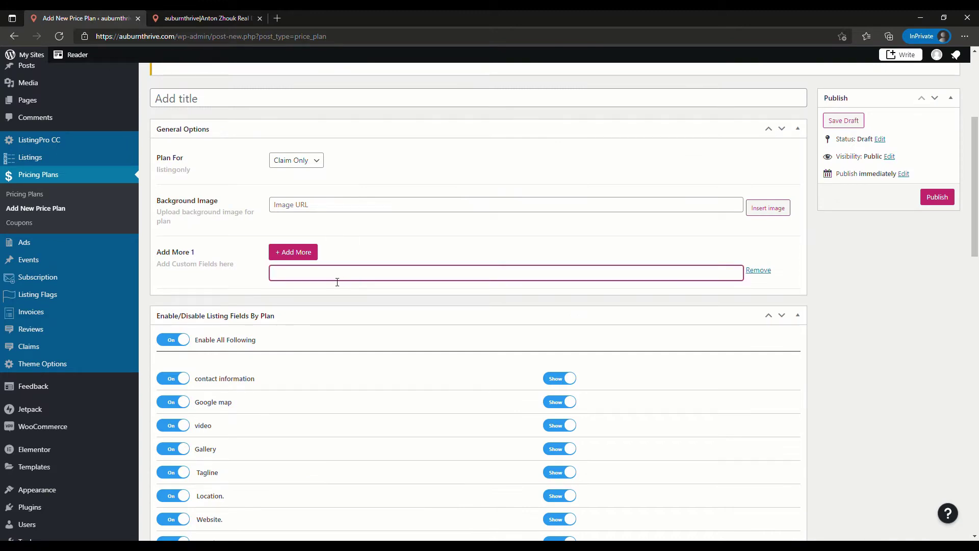
type("<b style=\"color:#81B29A\">Everything from basic plan</b>")
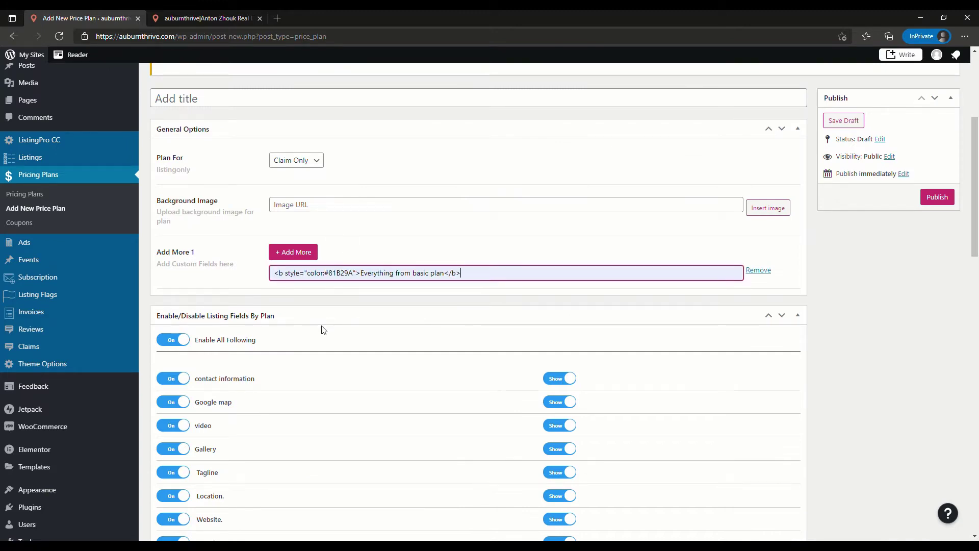
left_click(938, 198)
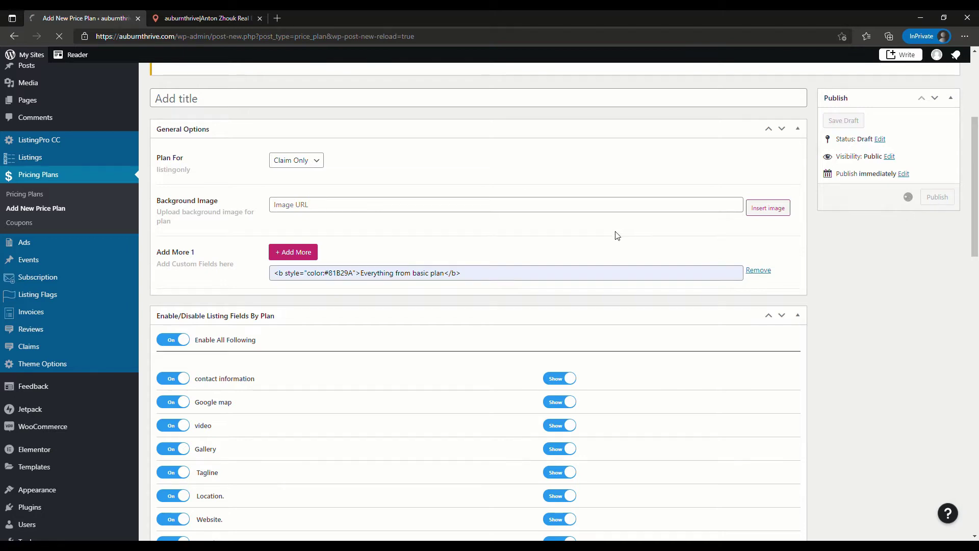
Set the plan's price to 90 and its duration to 365 days
scroll(372, 342, "down", 15)
mouse_move(104, 398)
left_click(193, 363)
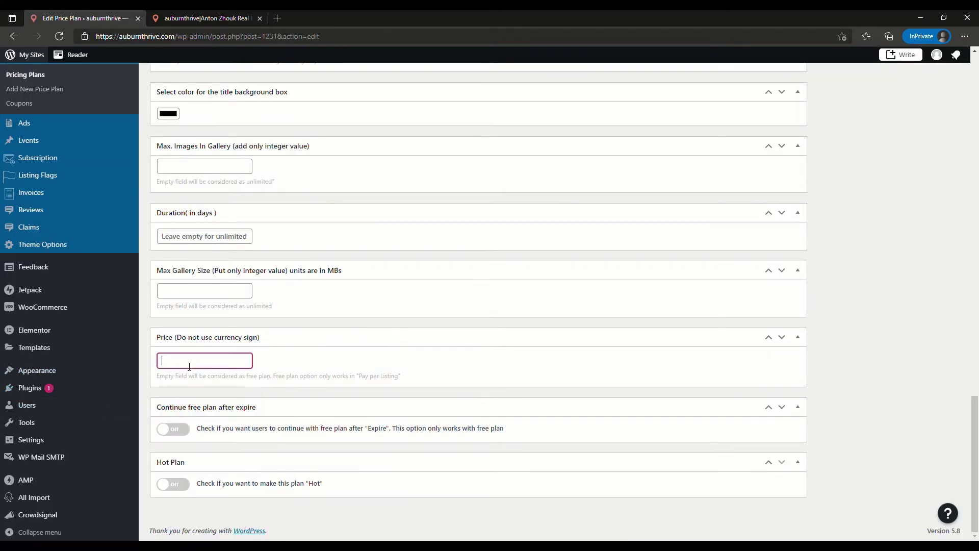
type("90")
left_click(189, 238)
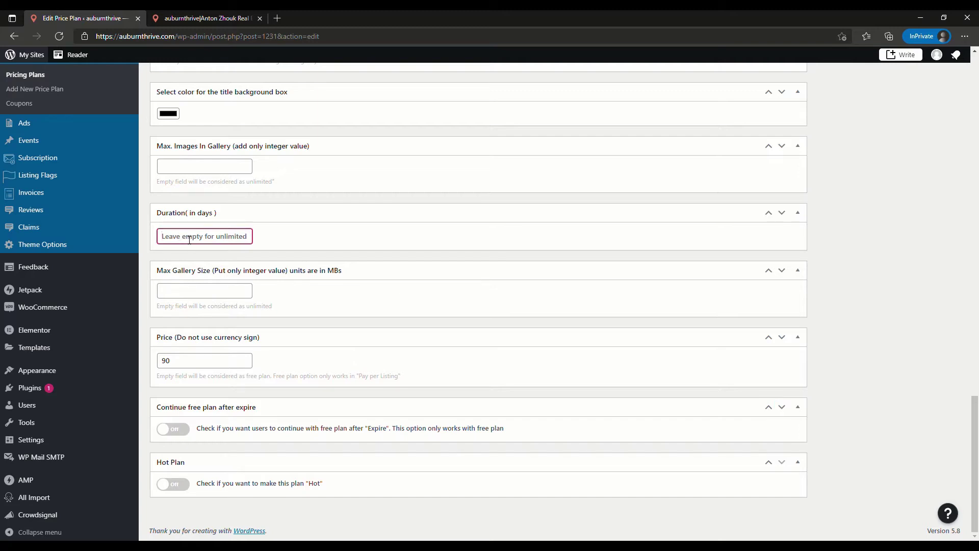
type("365")
key("Tab")
key("Home")
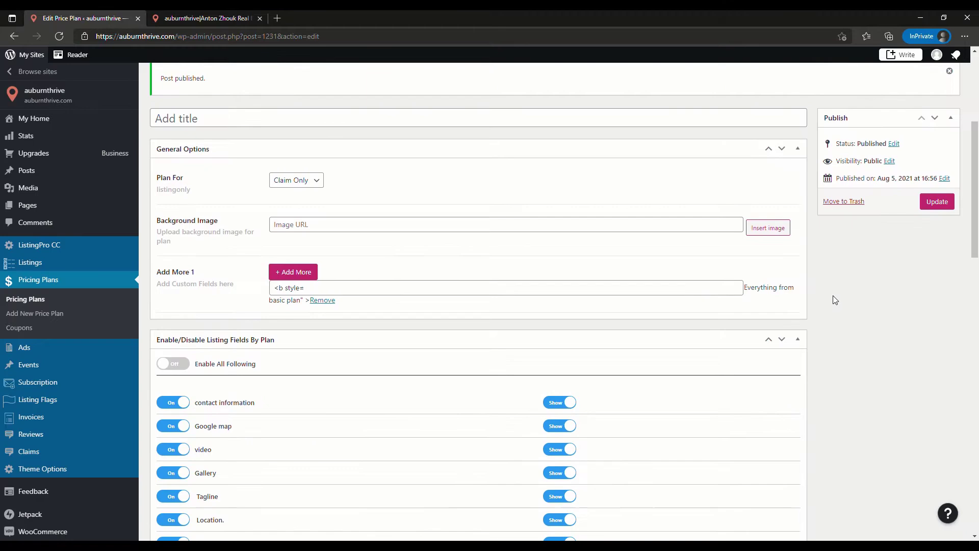
Replace the cut-off feature line with the full styled text and update the plan
left_click(306, 289)
key("ctrl+a")
type("<b style=\"color:#81B29A\">Everything from basic plan</b>")
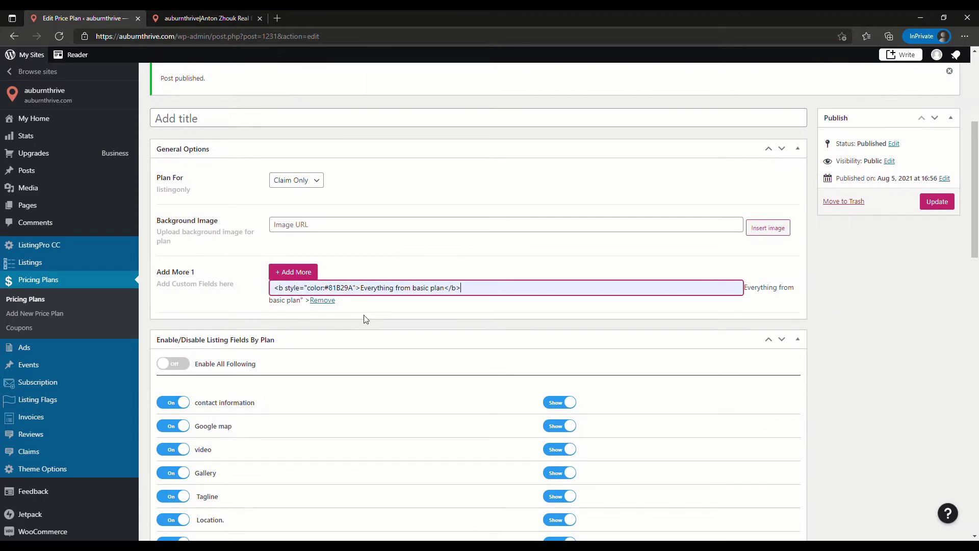
left_click(932, 201)
key("ctrl+Tab")
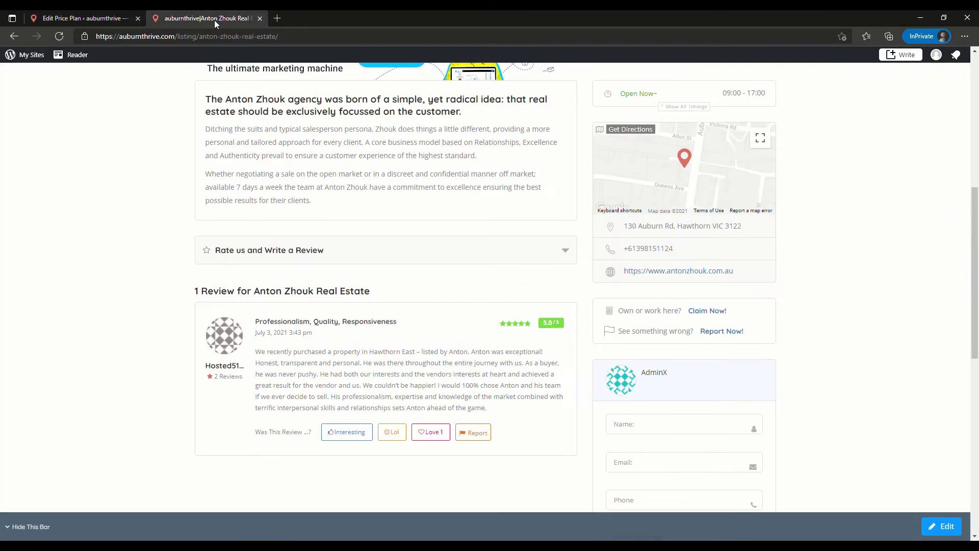
key("Home")
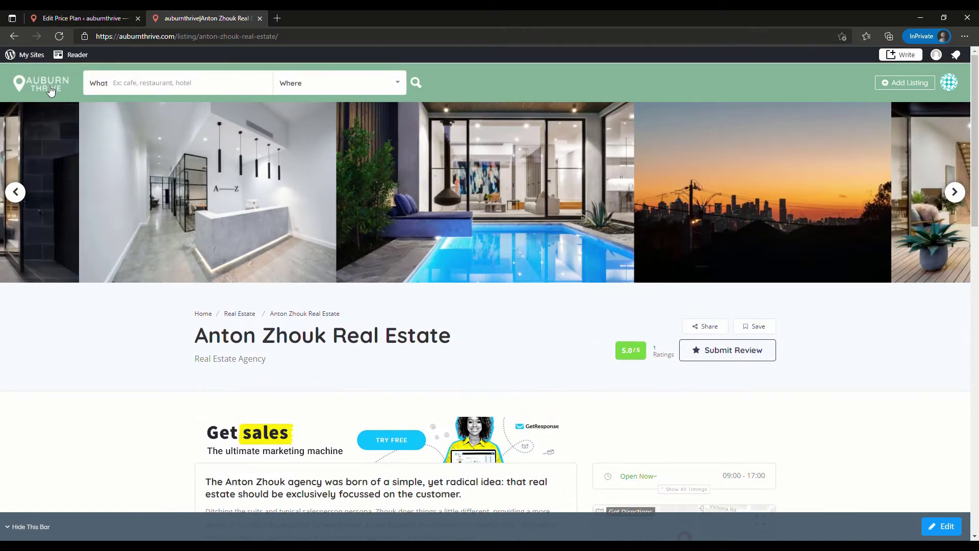
left_click(51, 87)
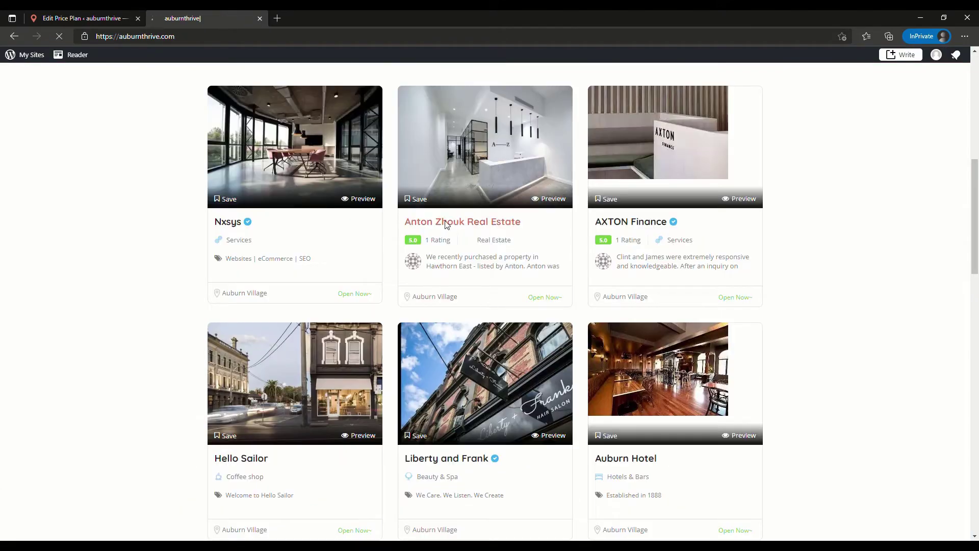
left_click(446, 222)
scroll(833, 357, "down", 5)
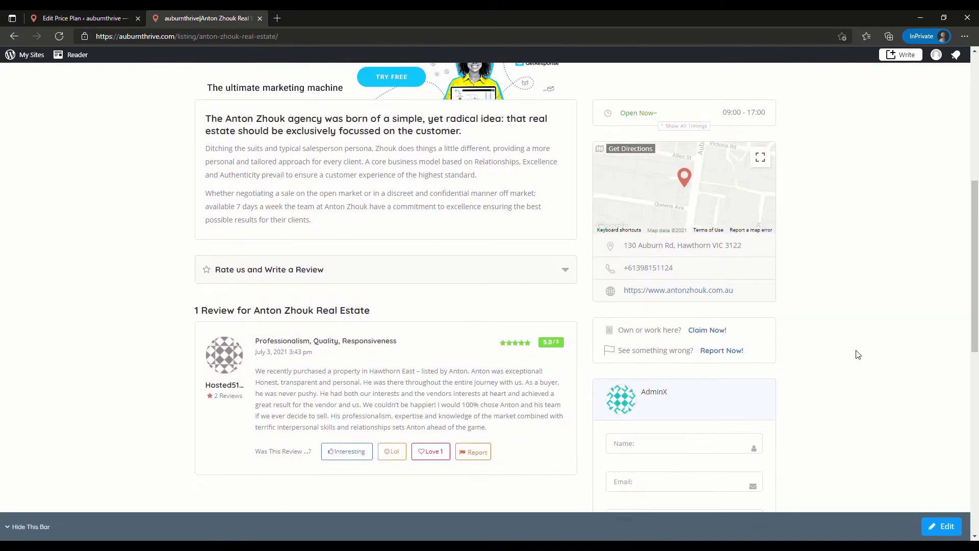
left_click(700, 330)
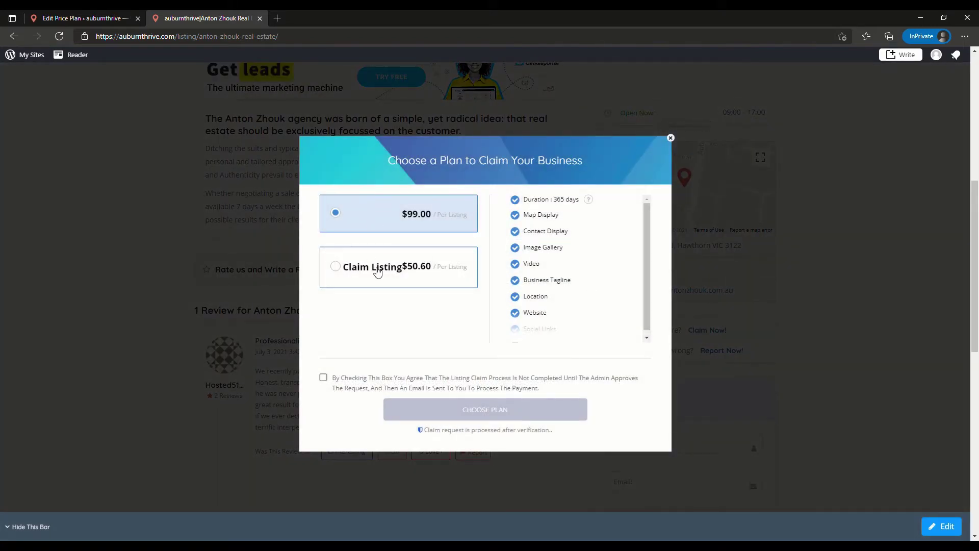
left_click(671, 138)
key("ctrl+shift+Tab")
scroll(946, 335, "down", 2)
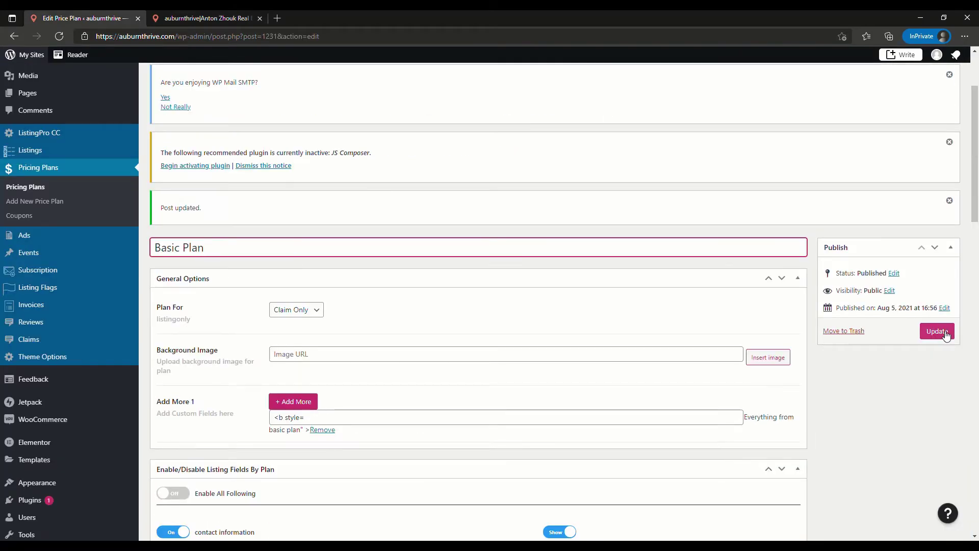
key("ctrl+Tab")
scroll(836, 227, "up", 1)
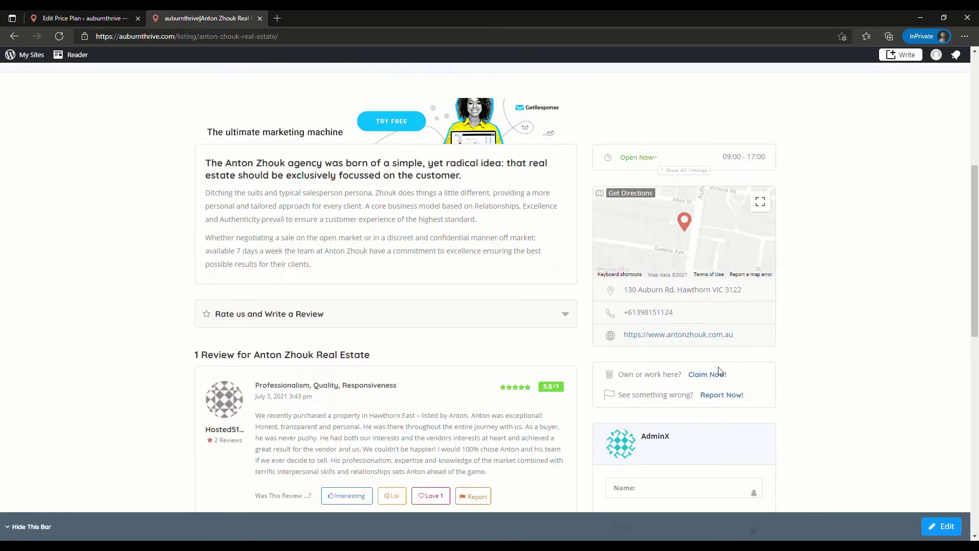
Reopen the listing's Claim Now plans, then return to the ListingPro Banner theme options
left_click(711, 376)
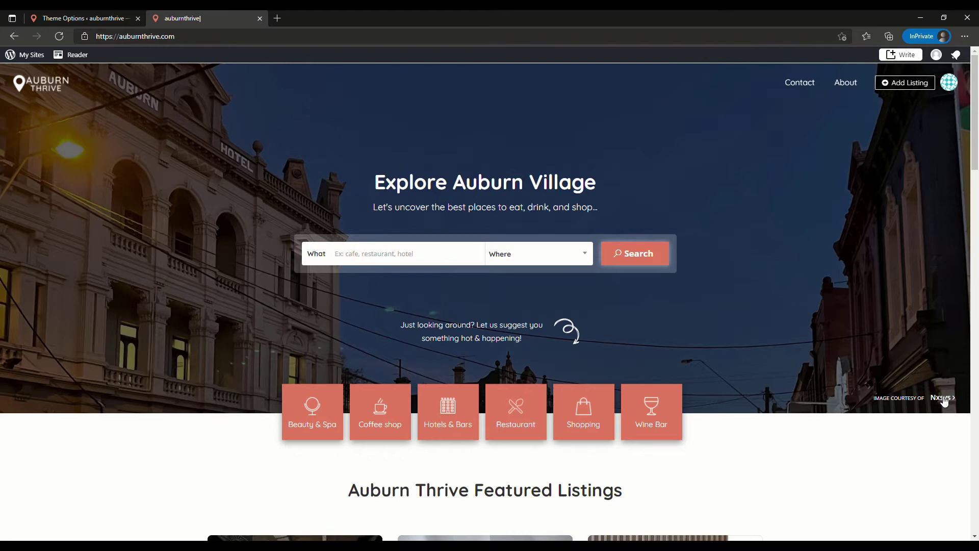
left_click(81, 19)
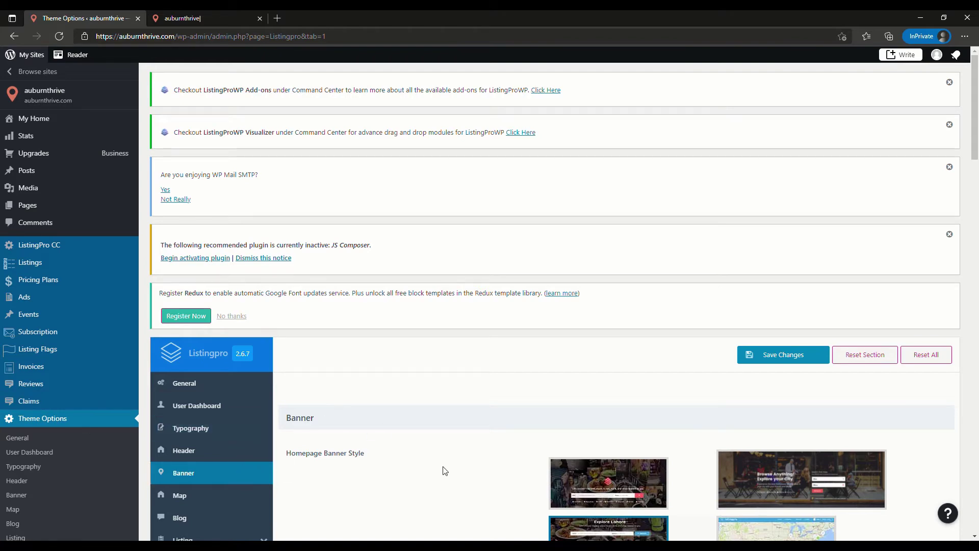
Check Courtesy Listing is on for listing ID 1074, then return to the homepage
scroll(444, 468, "down", 15)
scroll(456, 468, "down", 1)
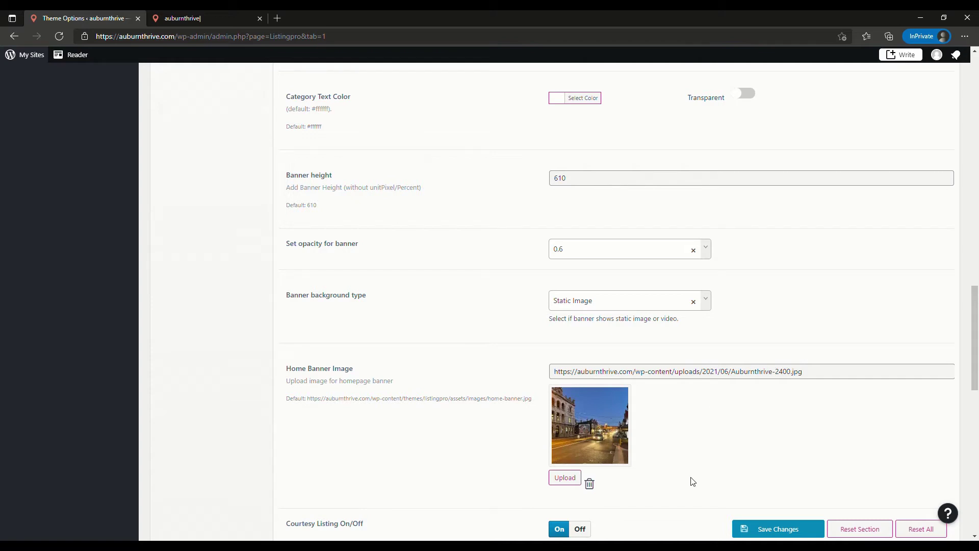
scroll(531, 476, "down", 2)
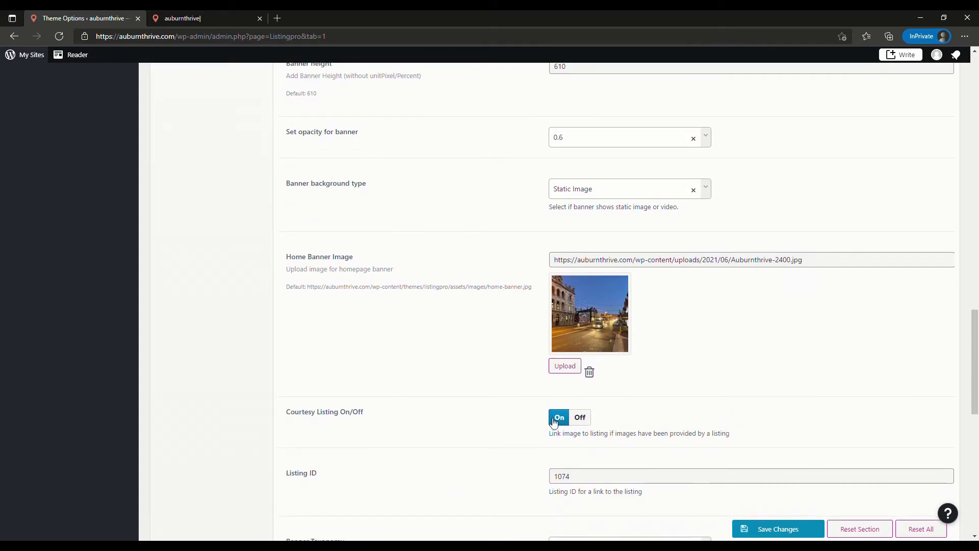
scroll(488, 433, "down", 2)
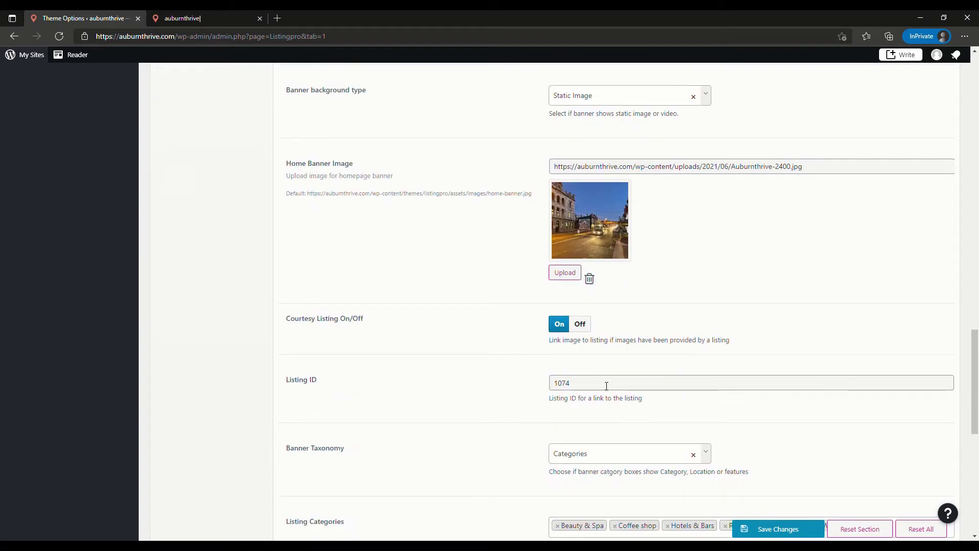
key("ctrl+Tab")
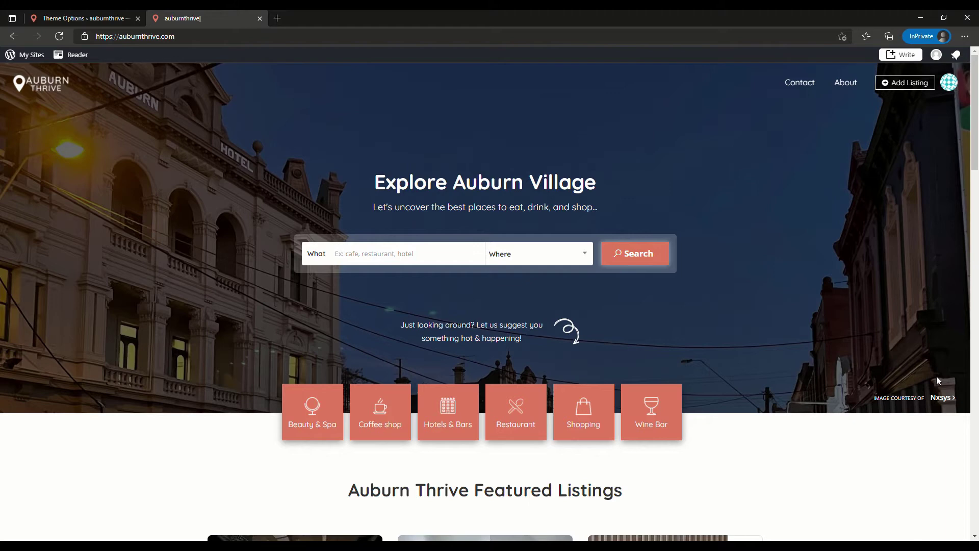
Follow the banner's 'Image courtesy of Nxsys' credit to the Nxsys listing page
left_click(950, 400)
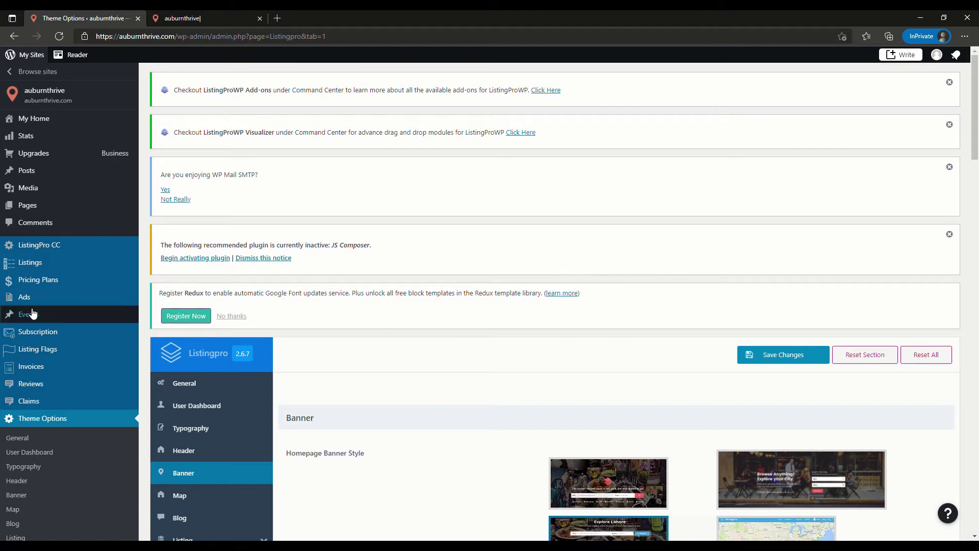
Open the Premium plan and add the bold coloured 'Website SEO Audit' feature line
mouse_move(4, 267)
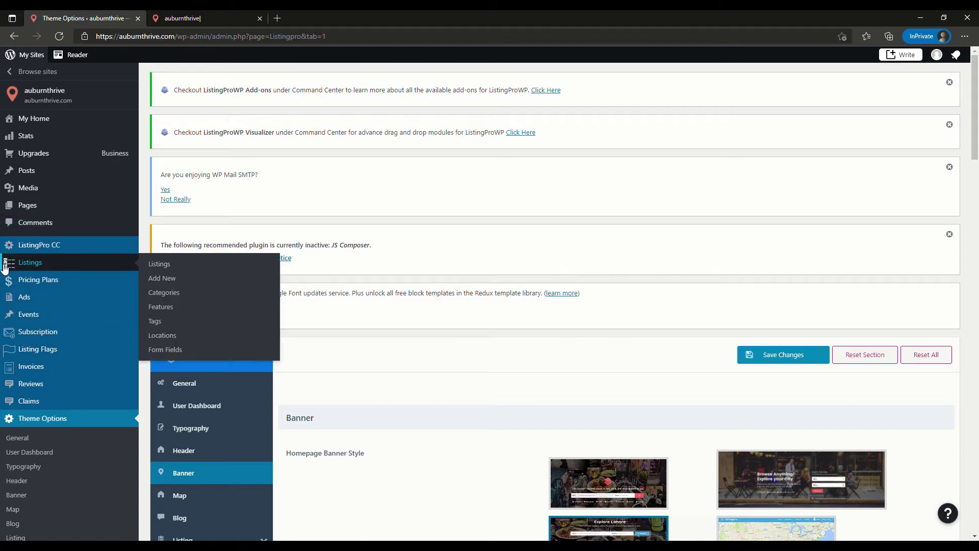
left_click(41, 280)
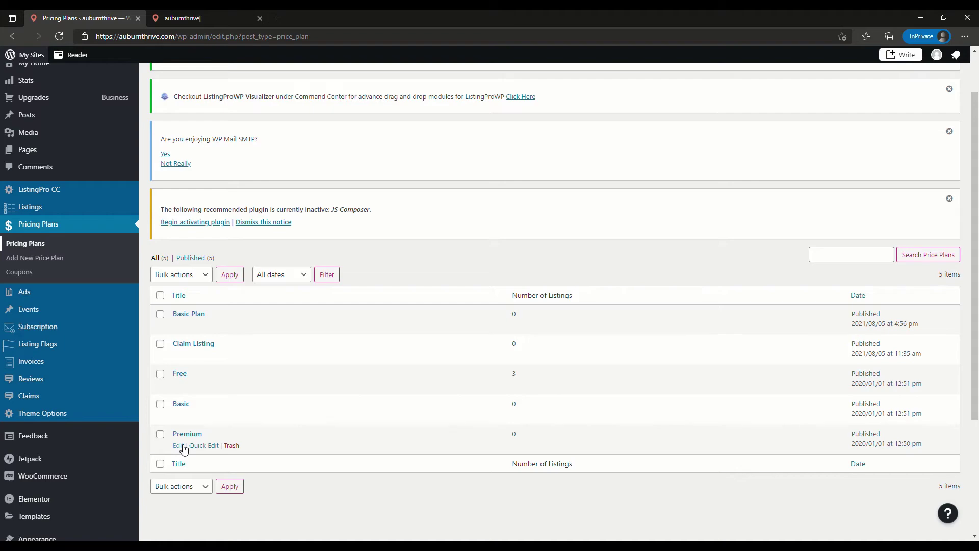
left_click(179, 445)
scroll(459, 296, "down", 1)
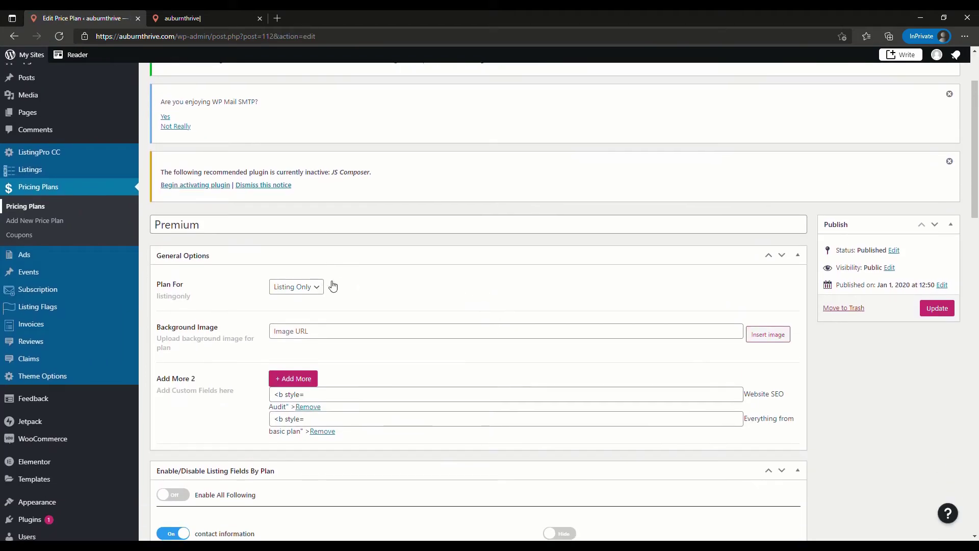
scroll(396, 301, "down", 1)
left_click(321, 381)
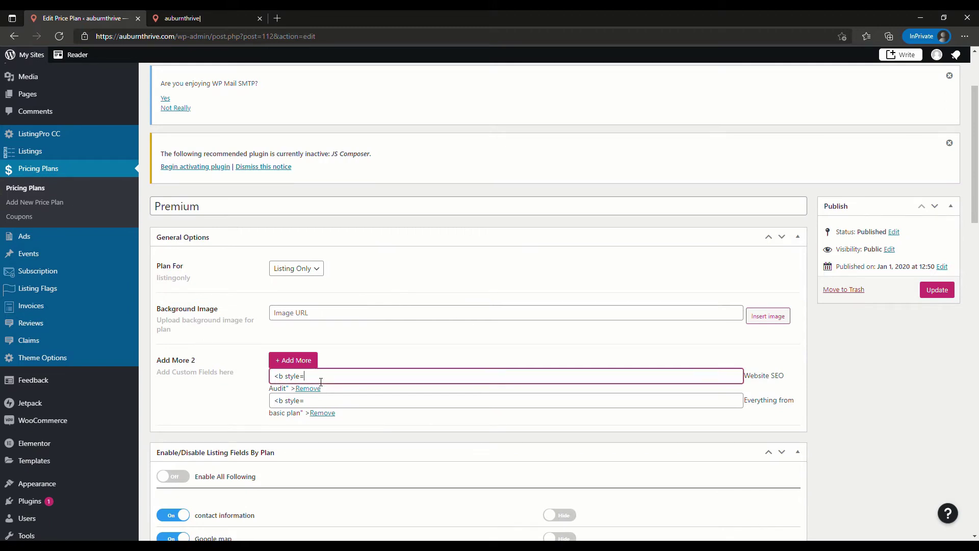
left_click(328, 440)
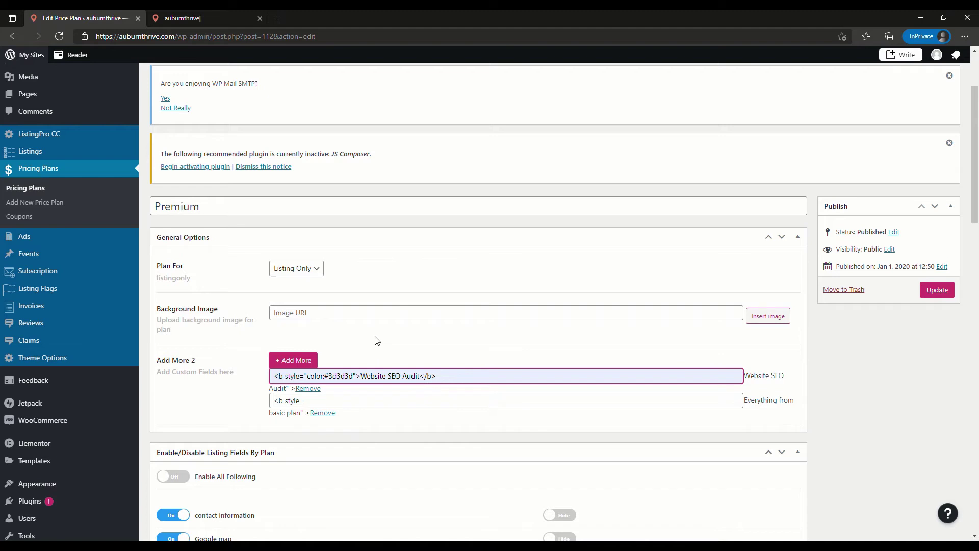
Add the bold 'Everything from basic plan' feature line and update the Premium plan
scroll(377, 341, "down", 1)
left_click(340, 384)
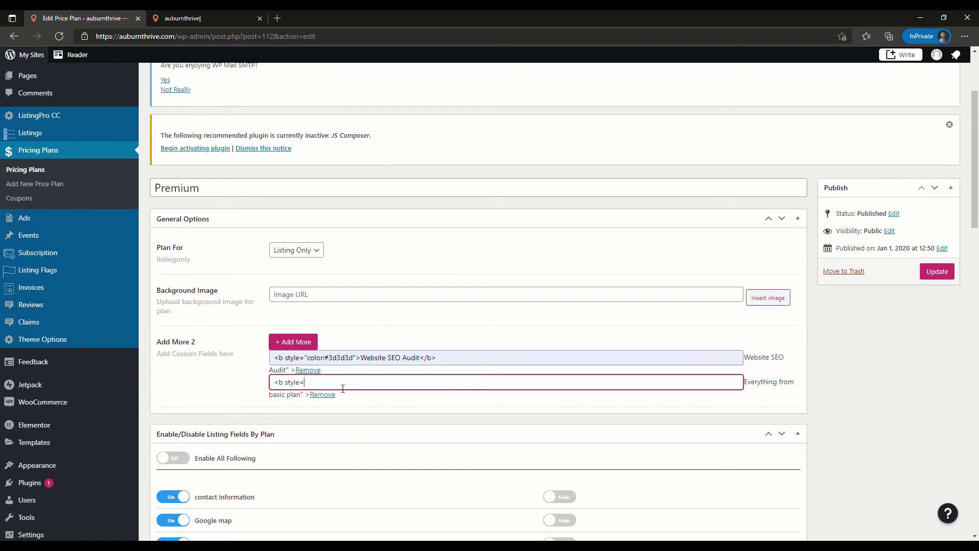
left_click(341, 419)
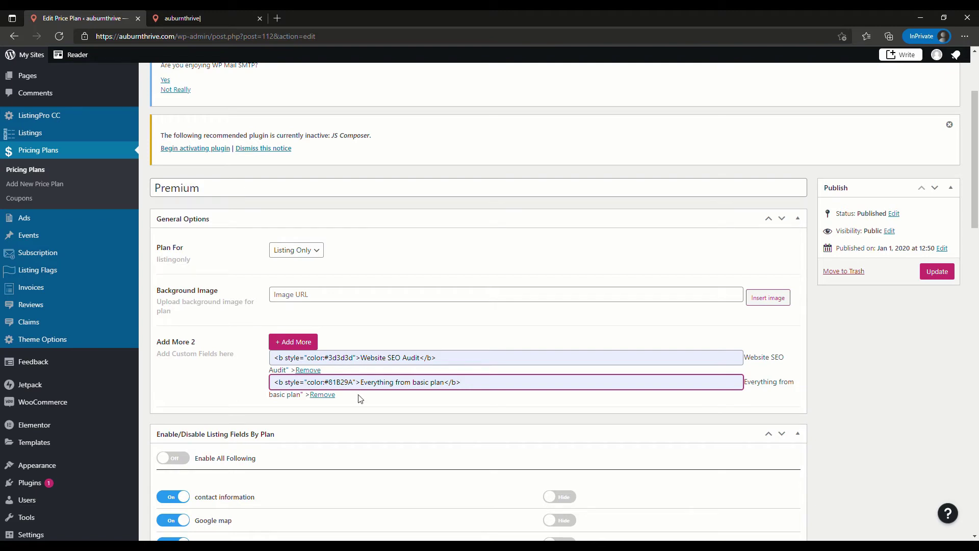
scroll(363, 404, "down", 2)
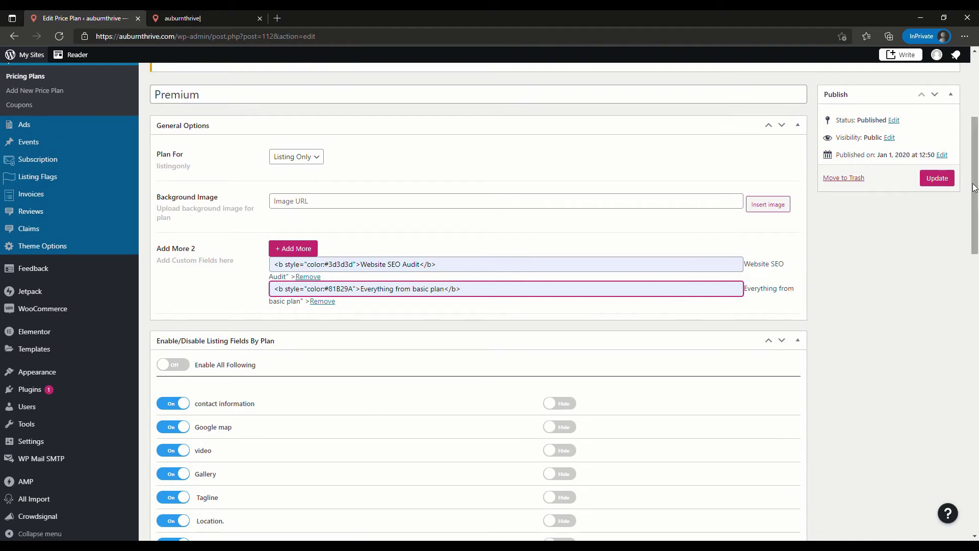
left_click(937, 180)
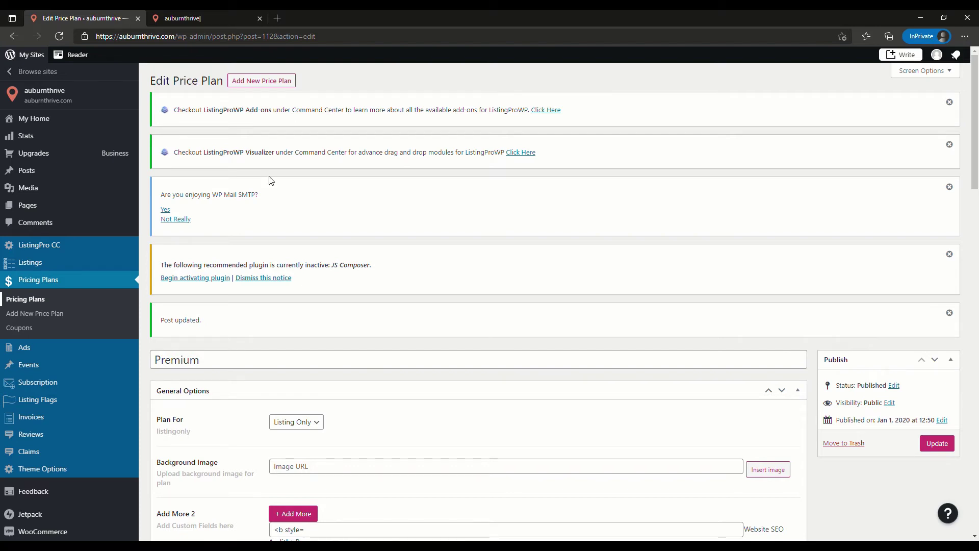
left_click(212, 20)
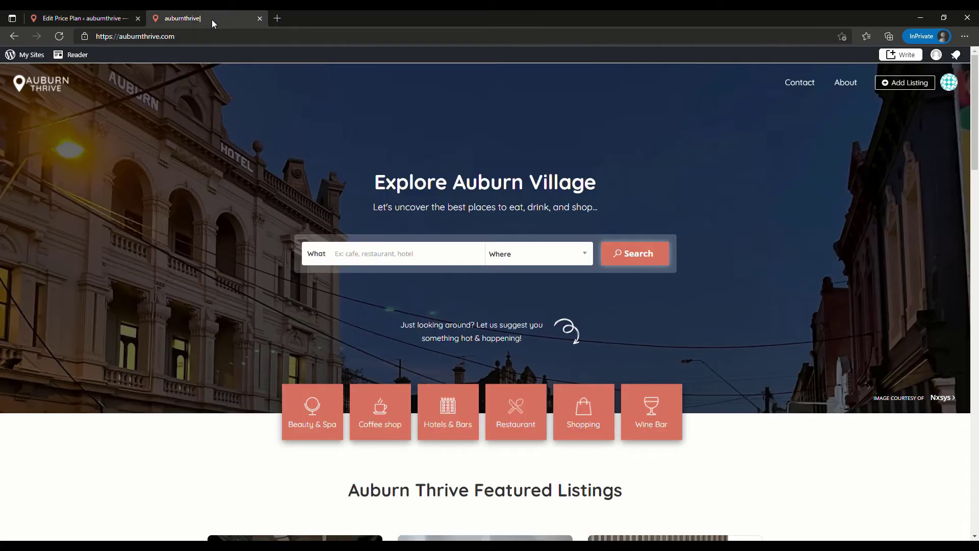
left_click(60, 35)
left_click(910, 81)
scroll(796, 393, "down", 2)
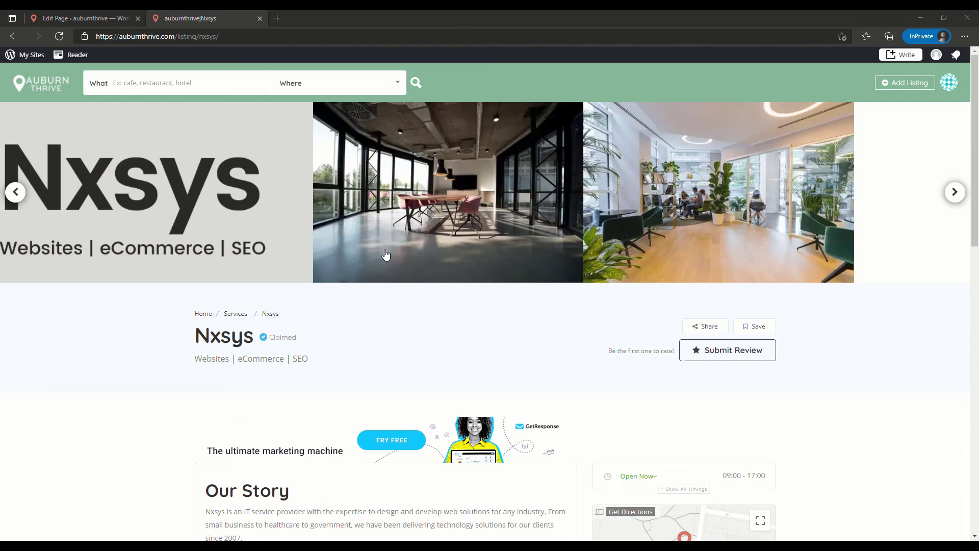
Open the real estate agency's listing and send its contact form inquiry about selling a Malvern house
key("alt+Left")
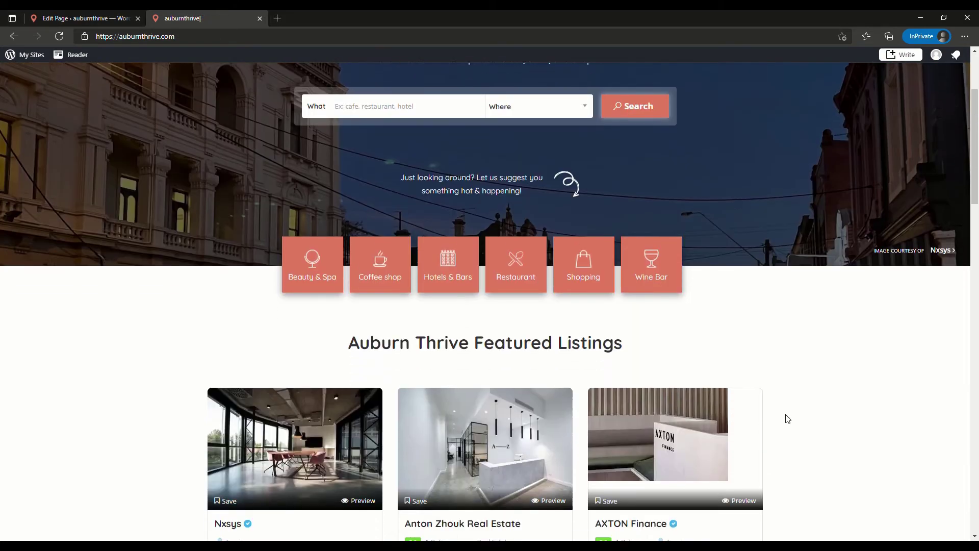
scroll(785, 415, "down", 4)
scroll(788, 418, "down", 3)
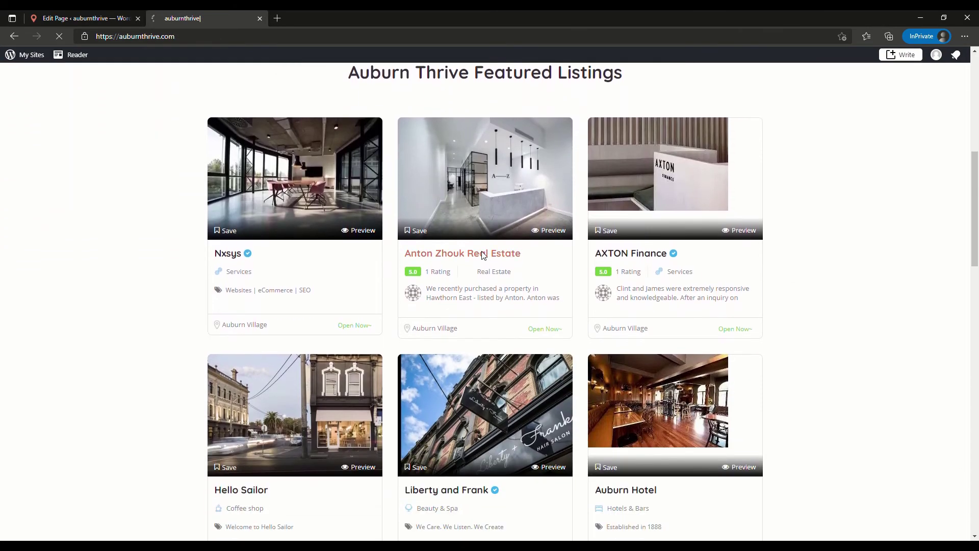
left_click(485, 255)
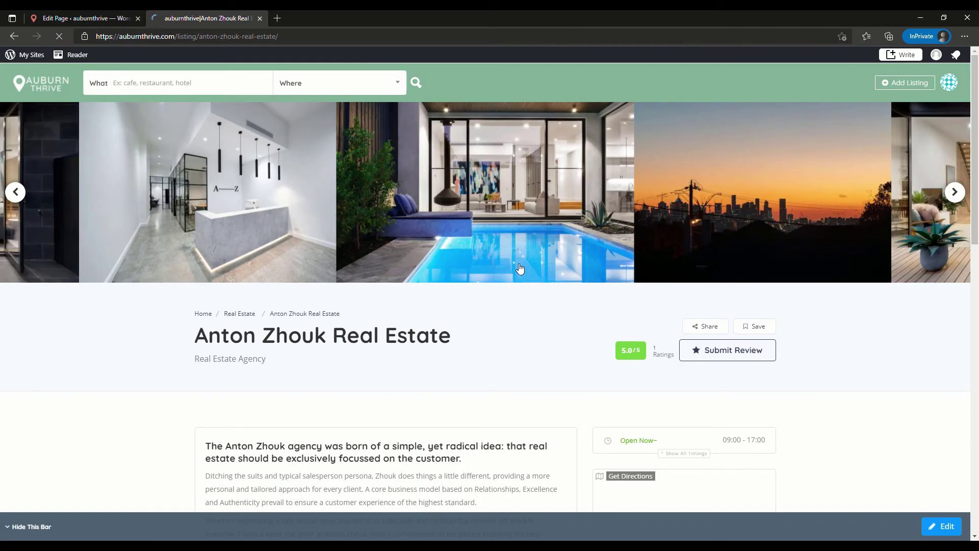
scroll(815, 416, "down", 3)
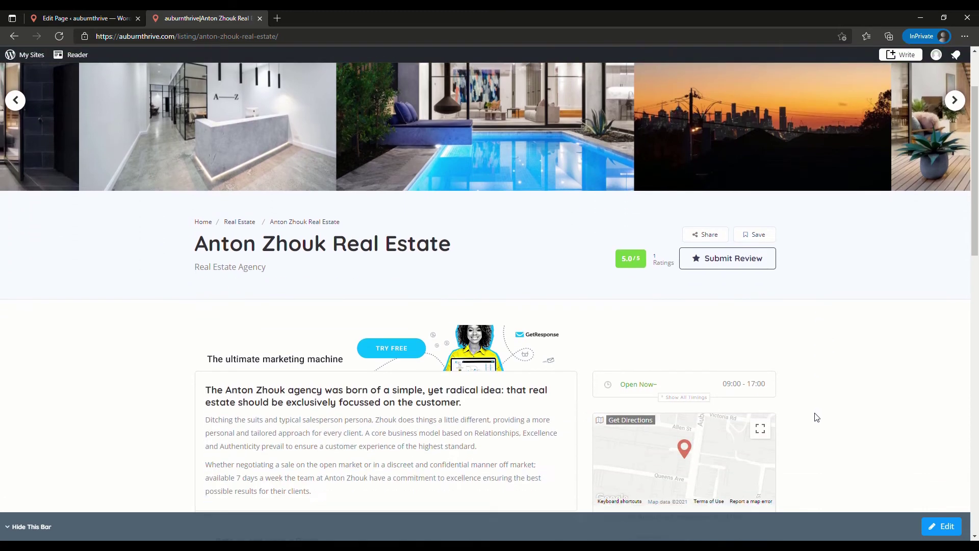
scroll(817, 418, "down", 5)
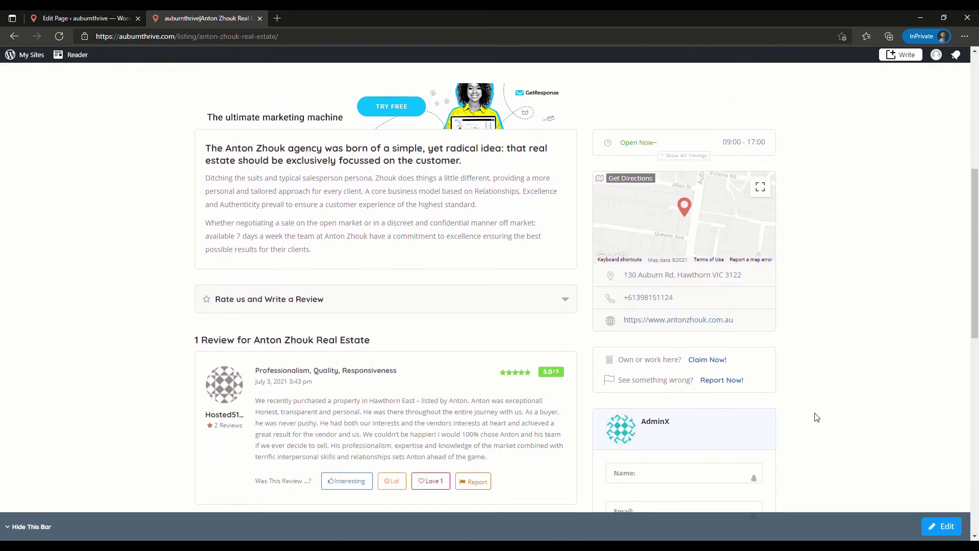
scroll(816, 417, "down", 2)
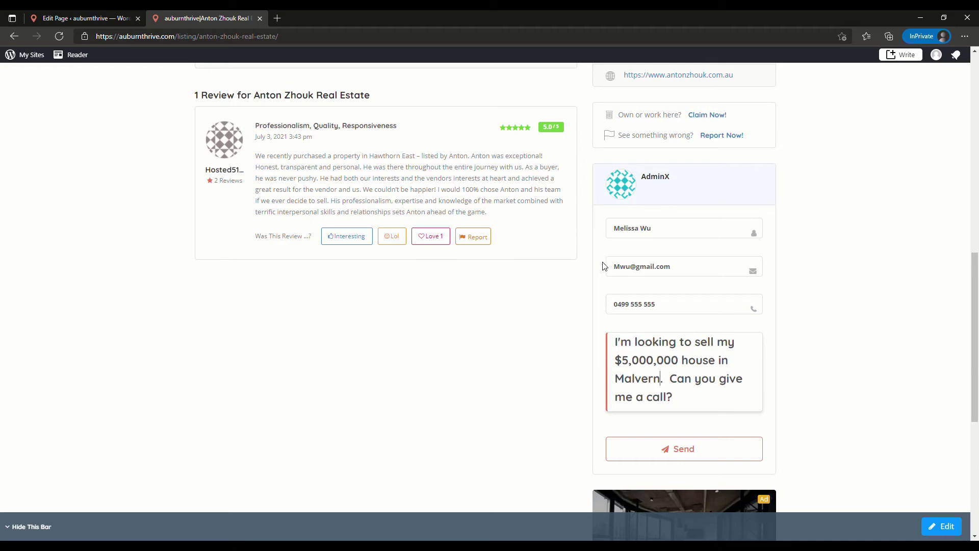
left_click(686, 452)
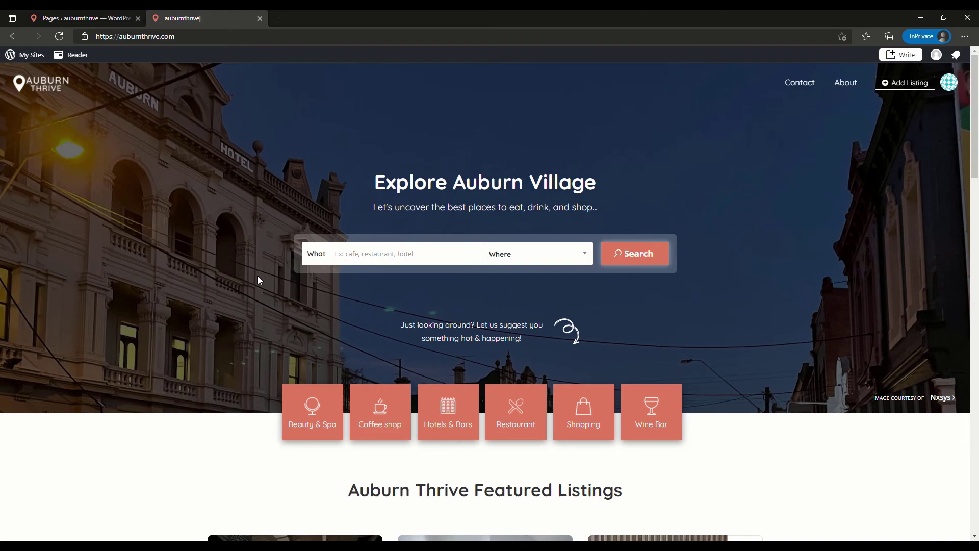
Open the Home page in Elementor from the admin's Pages list
scroll(116, 181, "down", 15)
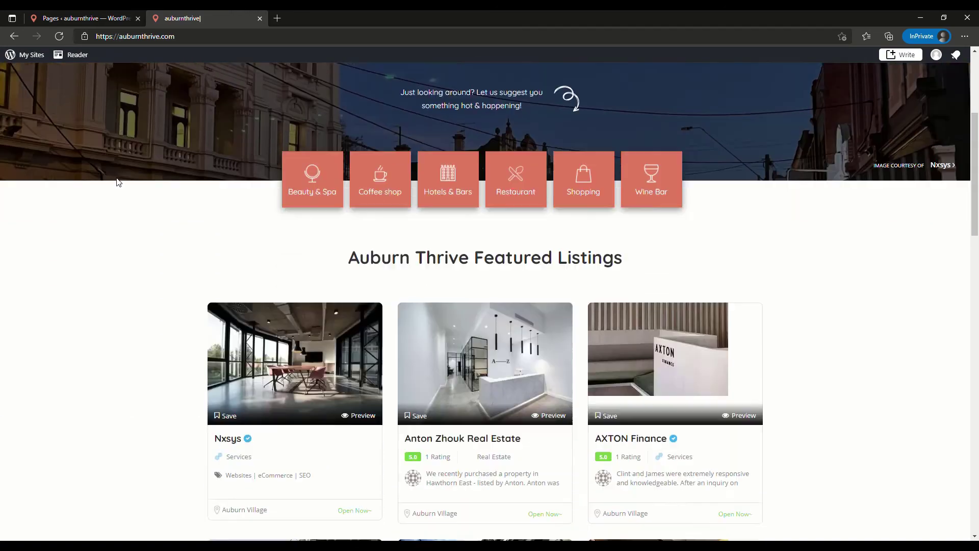
scroll(118, 179, "down", 8)
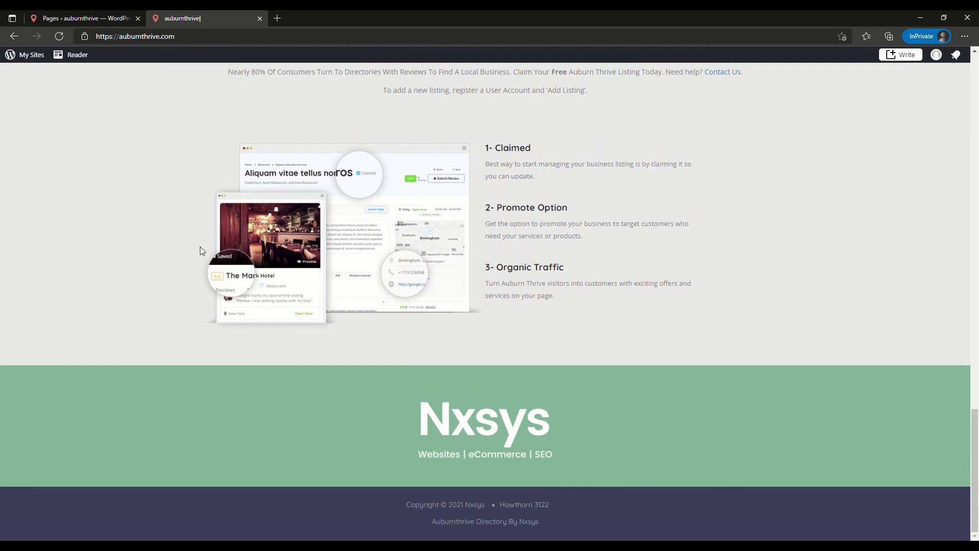
left_click(72, 23)
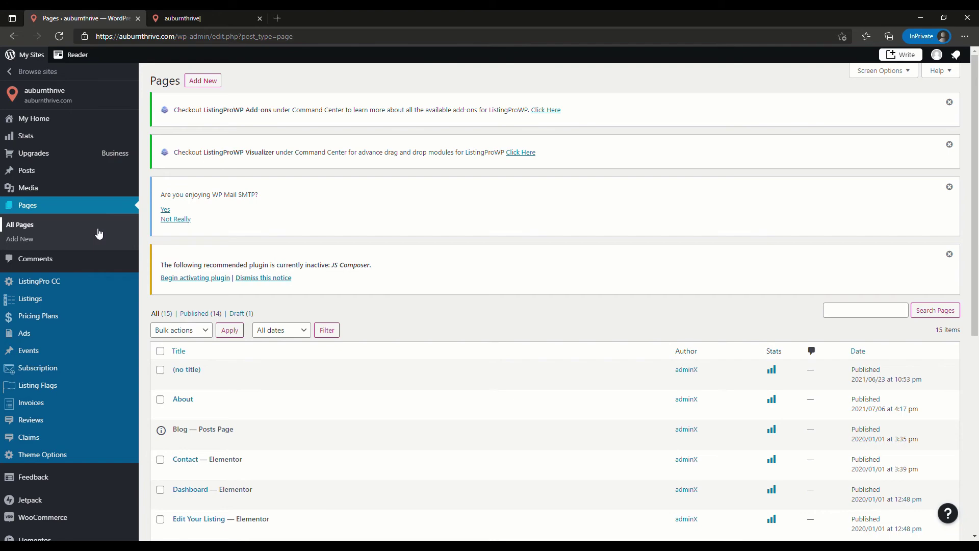
scroll(255, 362, "down", 4)
left_click(312, 358)
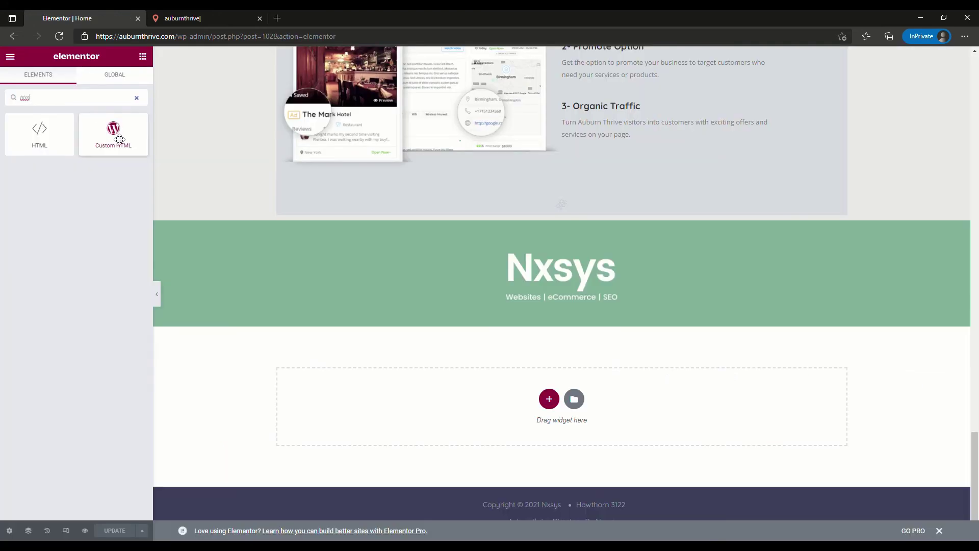
Place a Custom HTML widget with the affiliate banner code above the Nxsys footer and update
left_click_drag(116, 135, 545, 401)
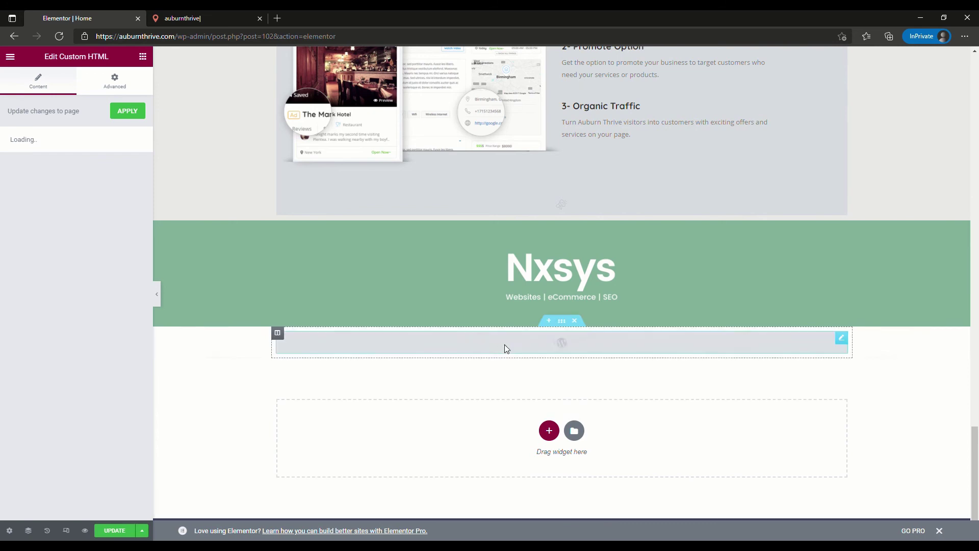
left_click_drag(562, 320, 561, 229)
left_click(41, 201)
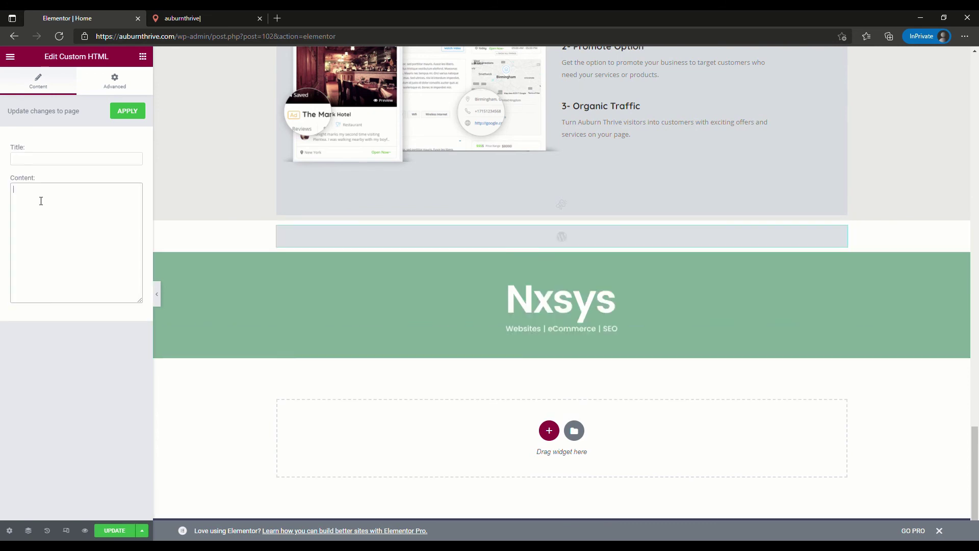
type("<a href=\"https://affiliates.getresponse.com/material/hit/537/FHDVEVwRdD\">     <img src=\"https://affiliates.getresponse.com/material/view/537/FHDVEVwRdD\" alt=\"Earn with Neil Patel\" /></a>")
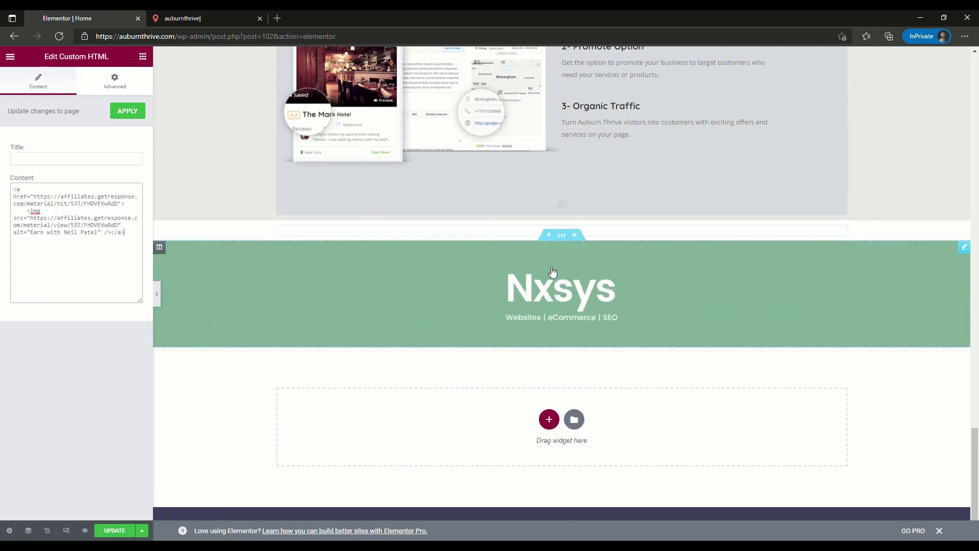
left_click(562, 234)
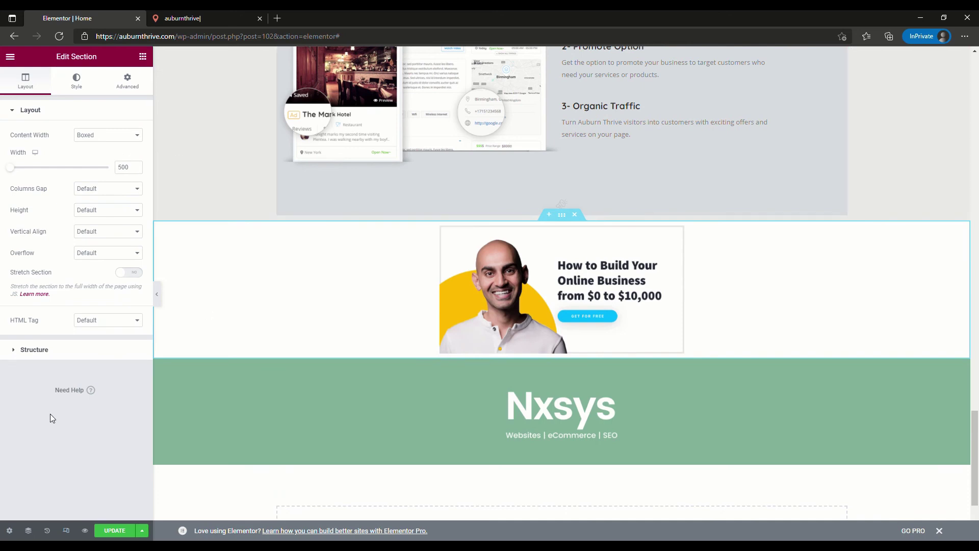
left_click(115, 531)
left_click(204, 18)
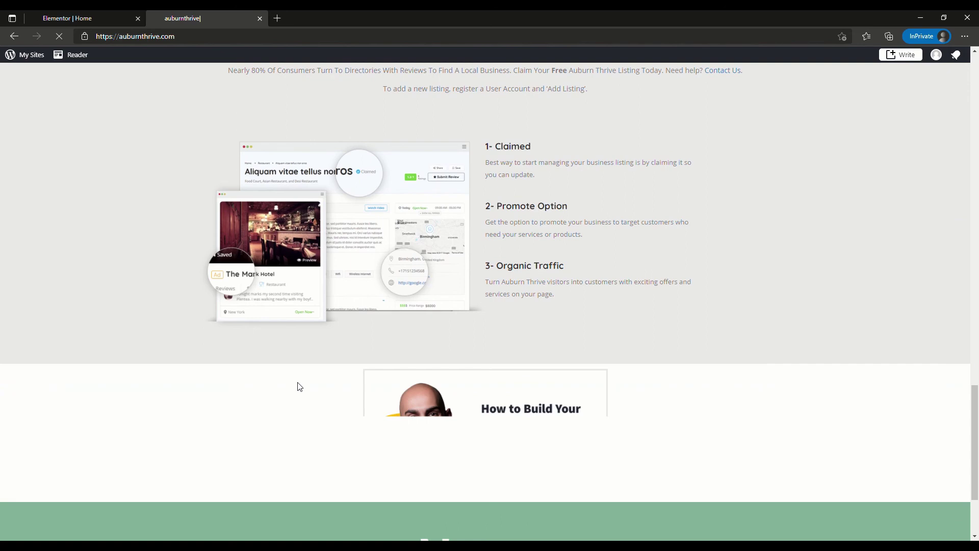
Review the sidebar ad placements on the listing pages, then return to the WordPress admin
scroll(300, 386, "down", 2)
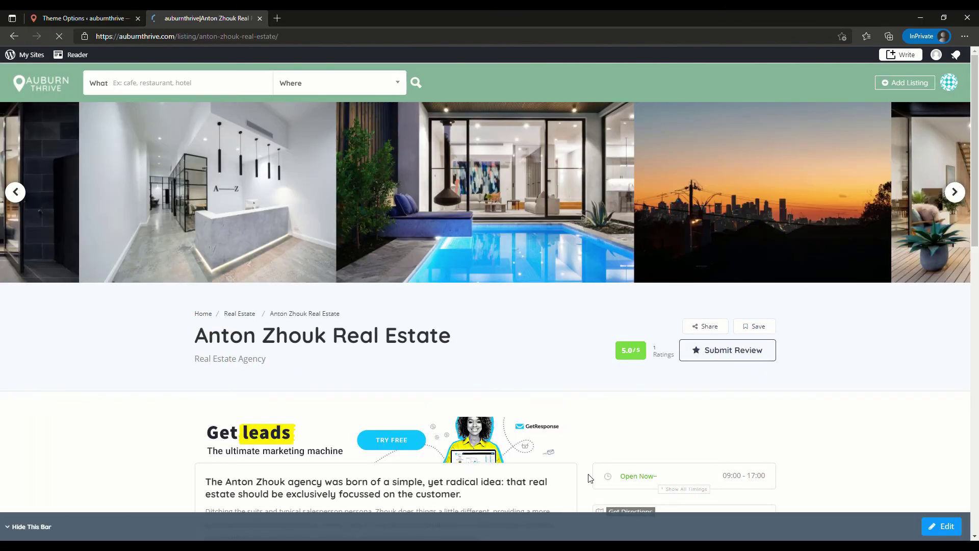
scroll(587, 477, "down", 10)
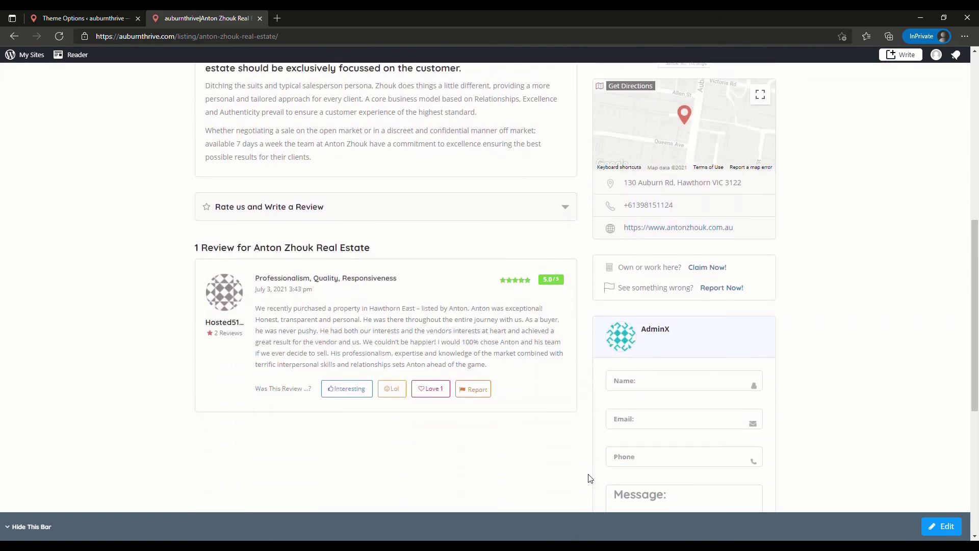
scroll(590, 478, "down", 3)
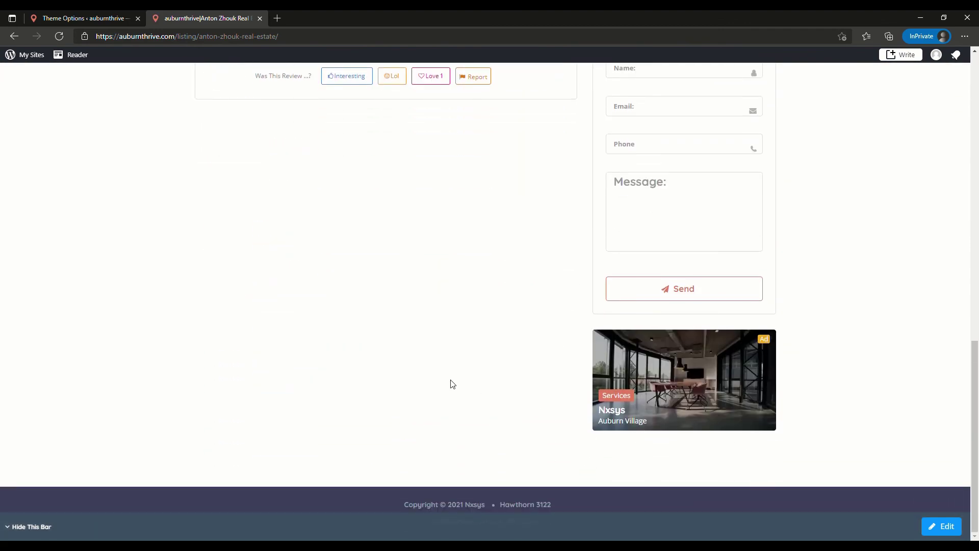
scroll(451, 382, "up", 20)
left_click(81, 18)
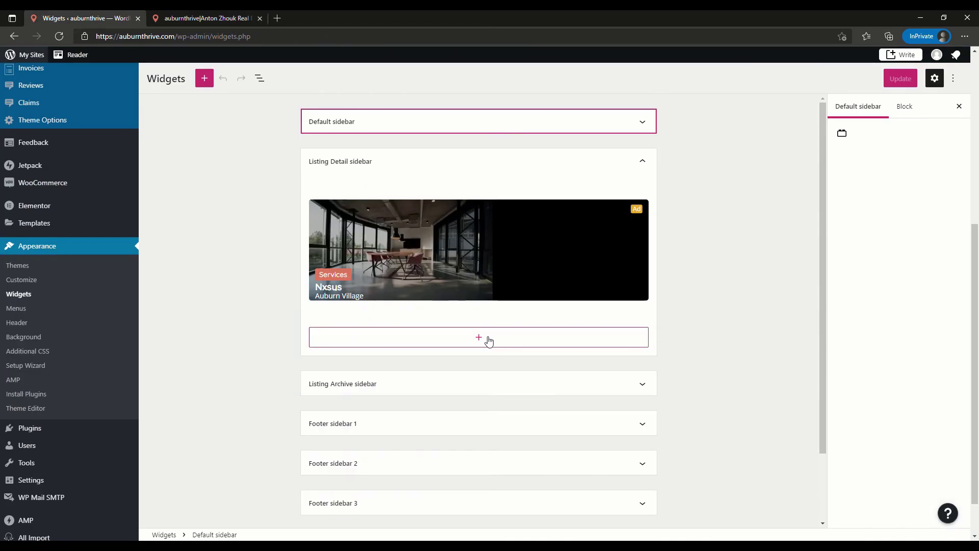
Add a Custom HTML block with the GetResponse ad code to Listing Detail, update, and verify it on the listing
left_click(488, 338)
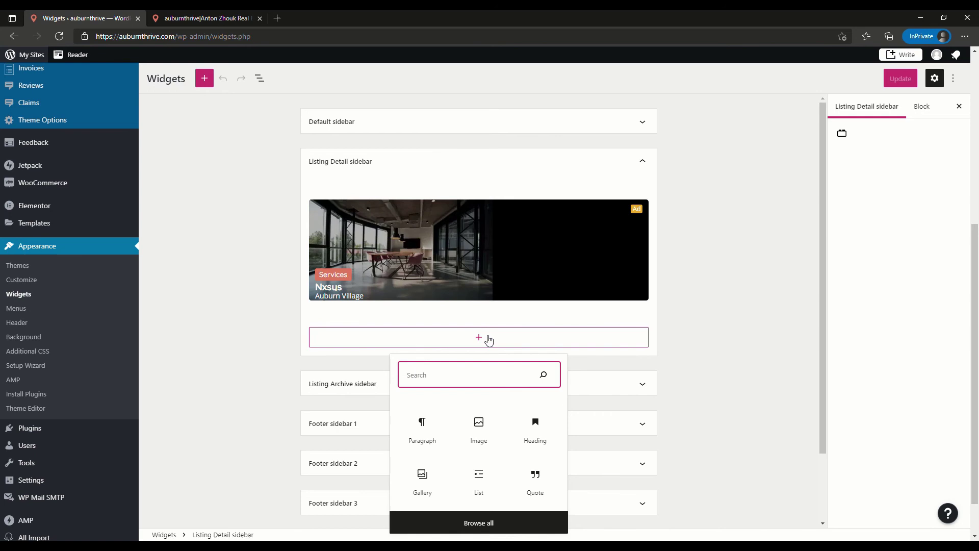
type("ht")
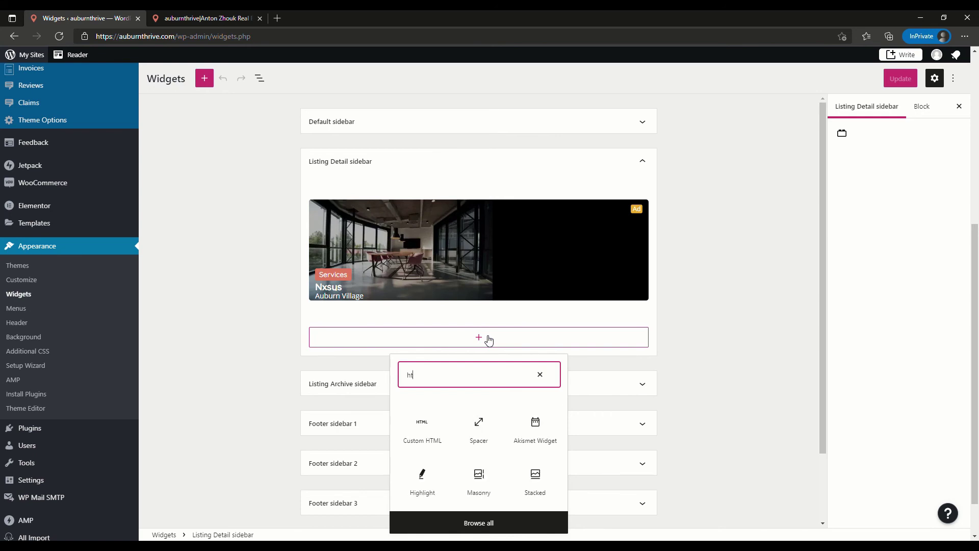
left_click(421, 427)
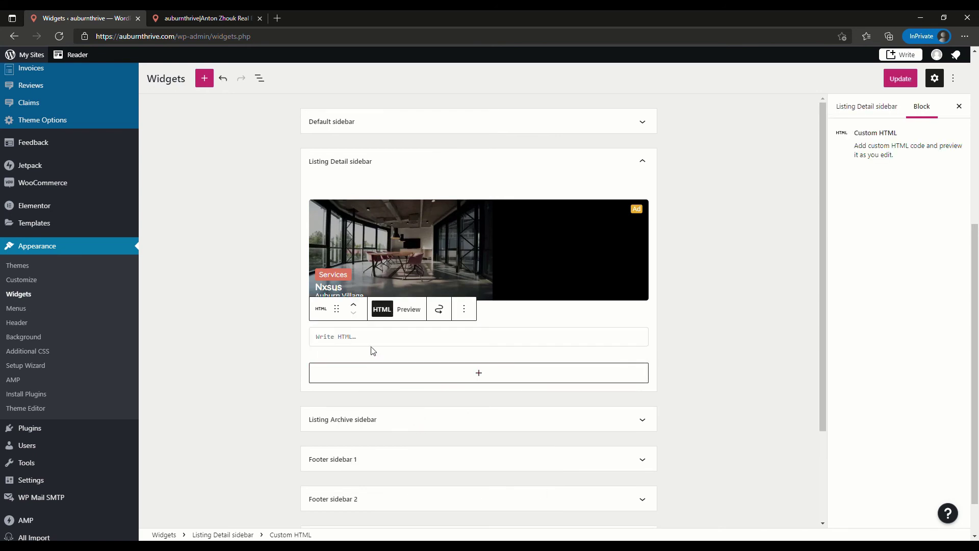
type("<p><a href=\"https://affiliates.getresponse.com/material/hit/632/FHDVEVwRdD\"><br>     <img src=\"https://affiliates.getresponse.com/material/view/632/FHDVEVwRdD\" alt=\"All-in-one software\"></a></p>")
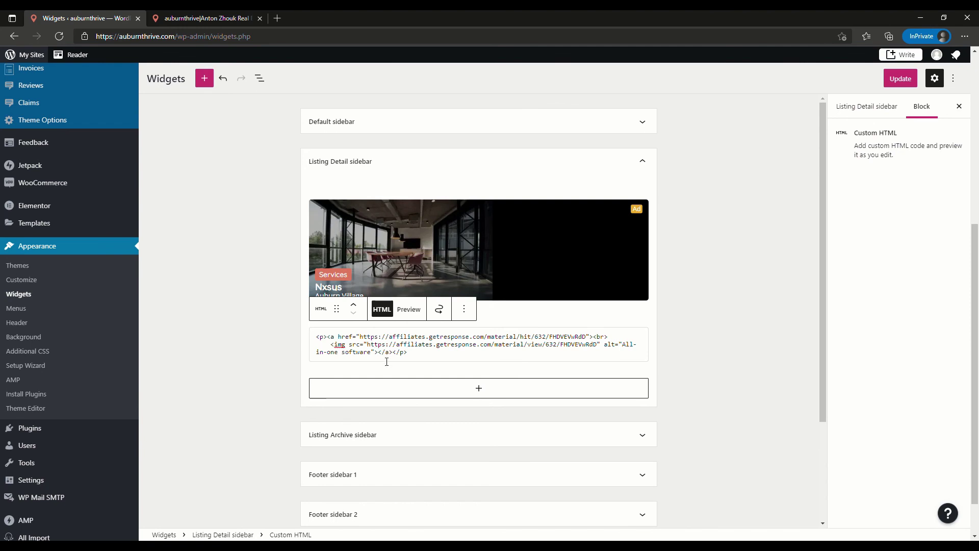
left_click(408, 309)
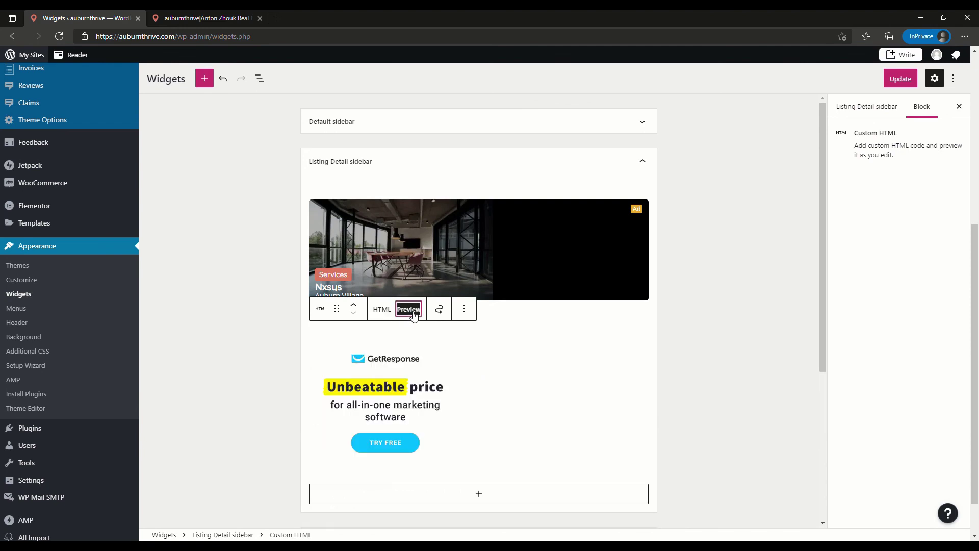
left_click(899, 78)
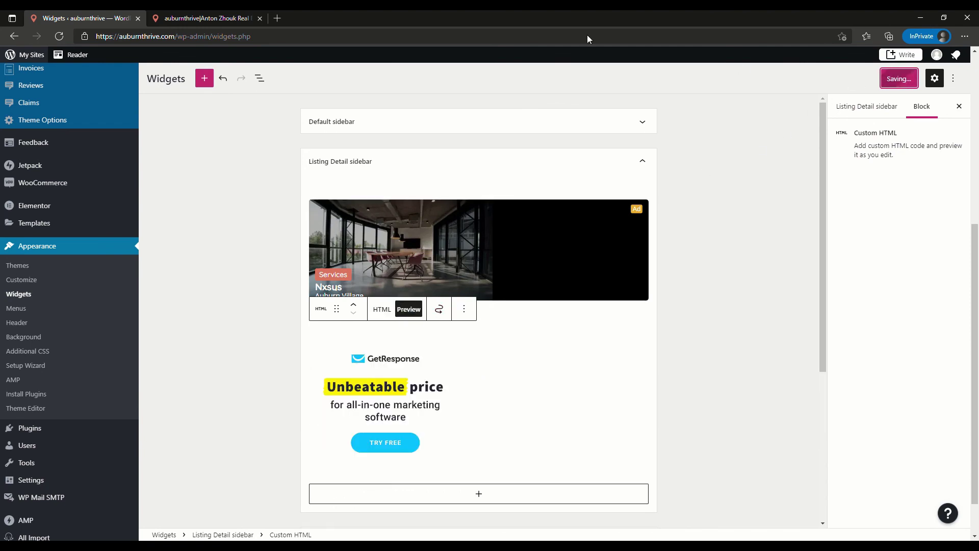
left_click(207, 19)
scroll(546, 405, "down", 5)
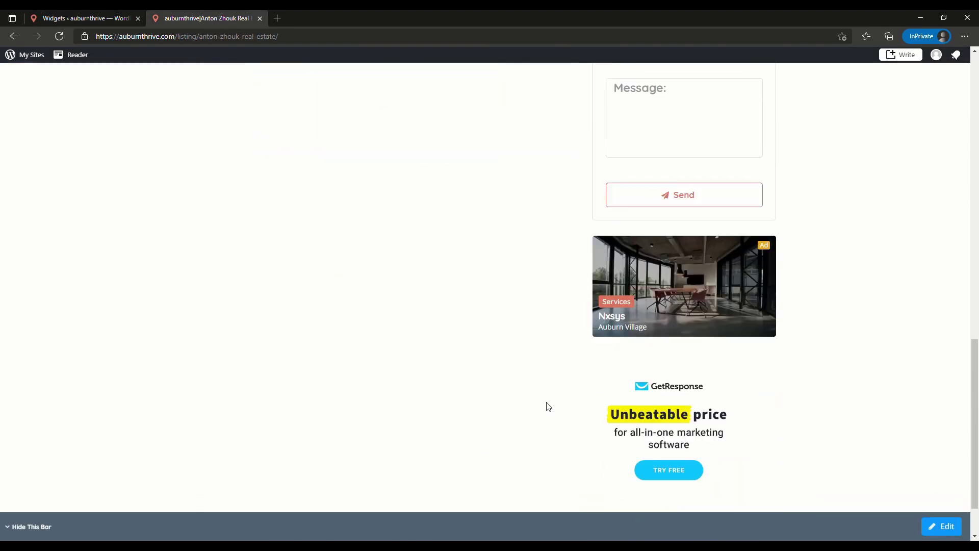